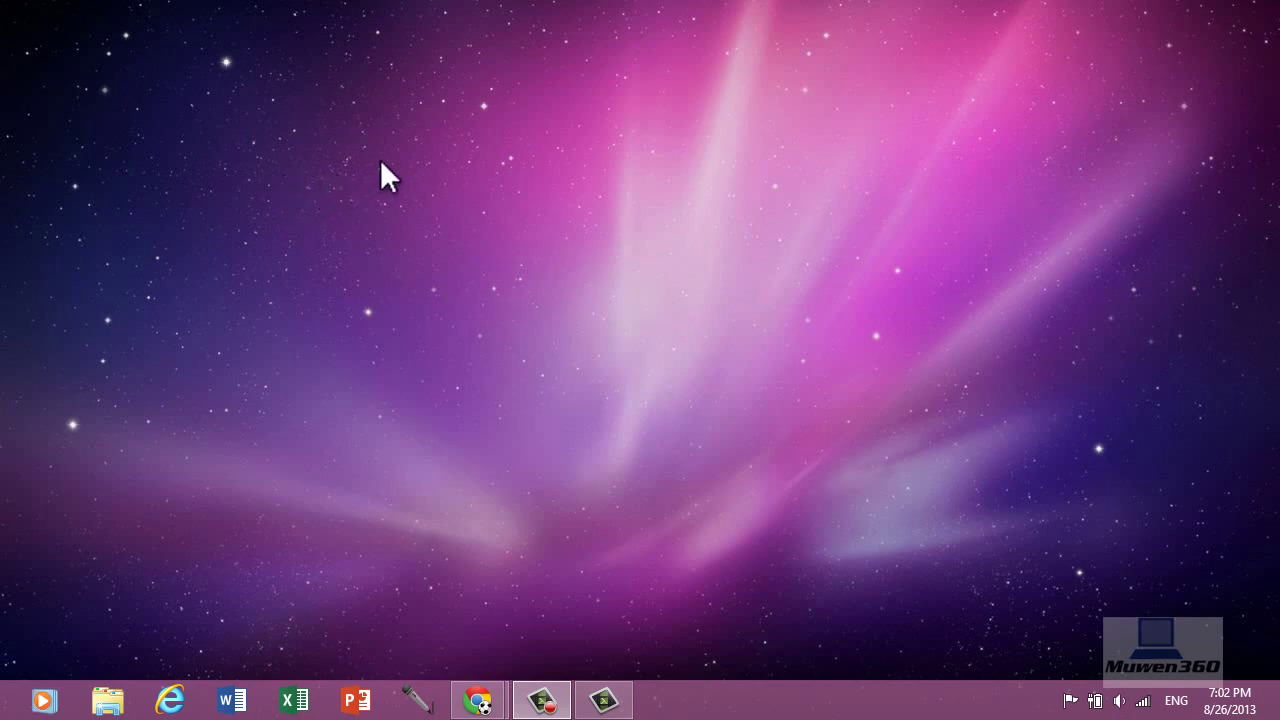
Switch to Chrome, open YouTube and go to the channel's Video Manager
mouse_move(470, 700)
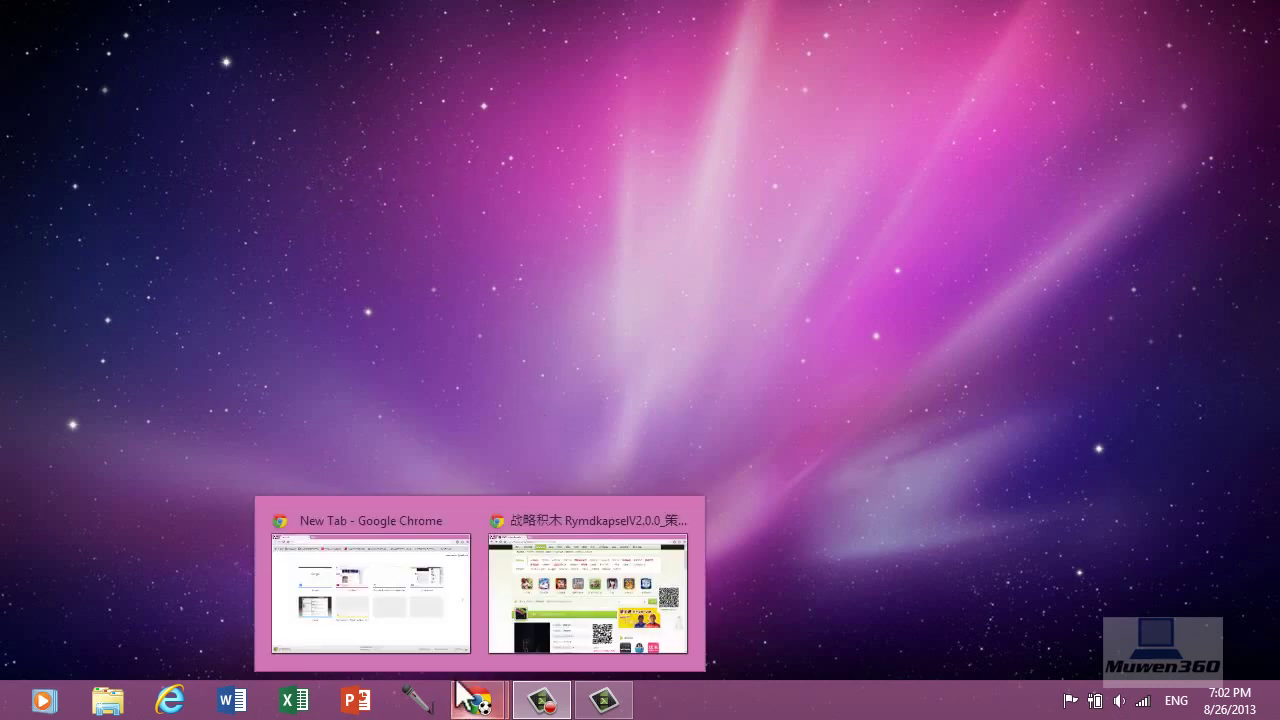
click(435, 640)
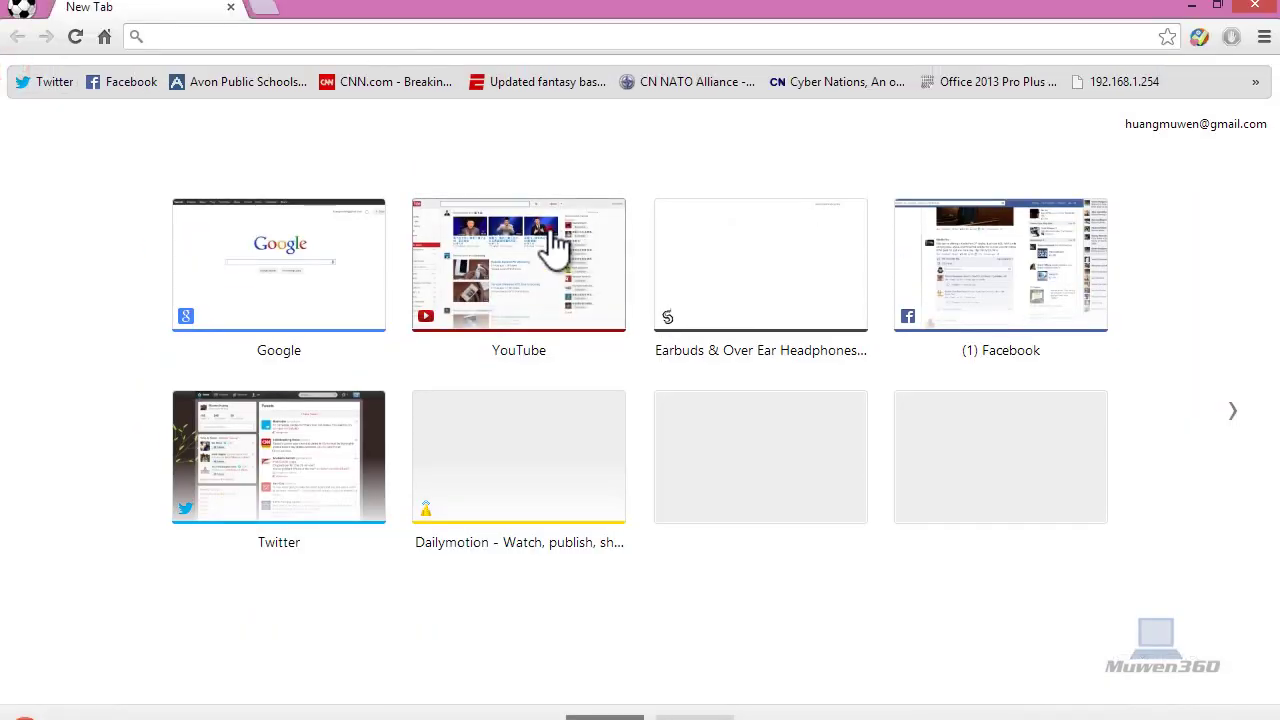
click(551, 169)
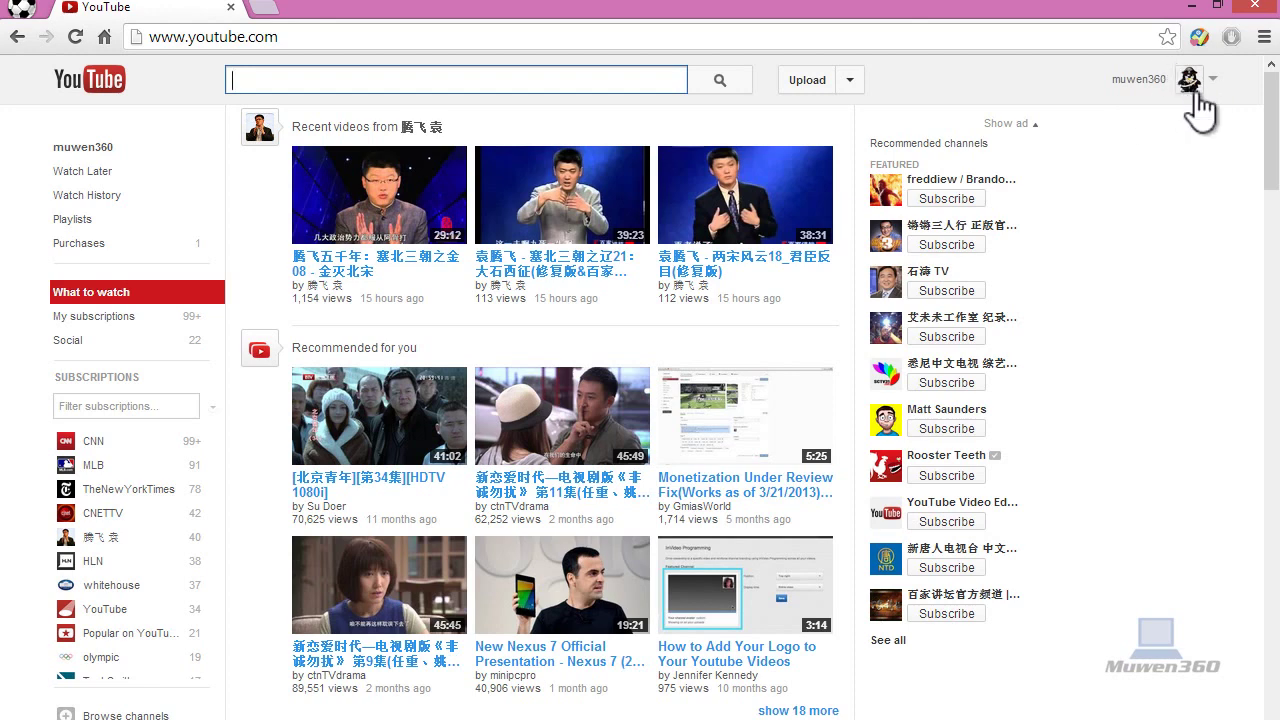
click(1190, 82)
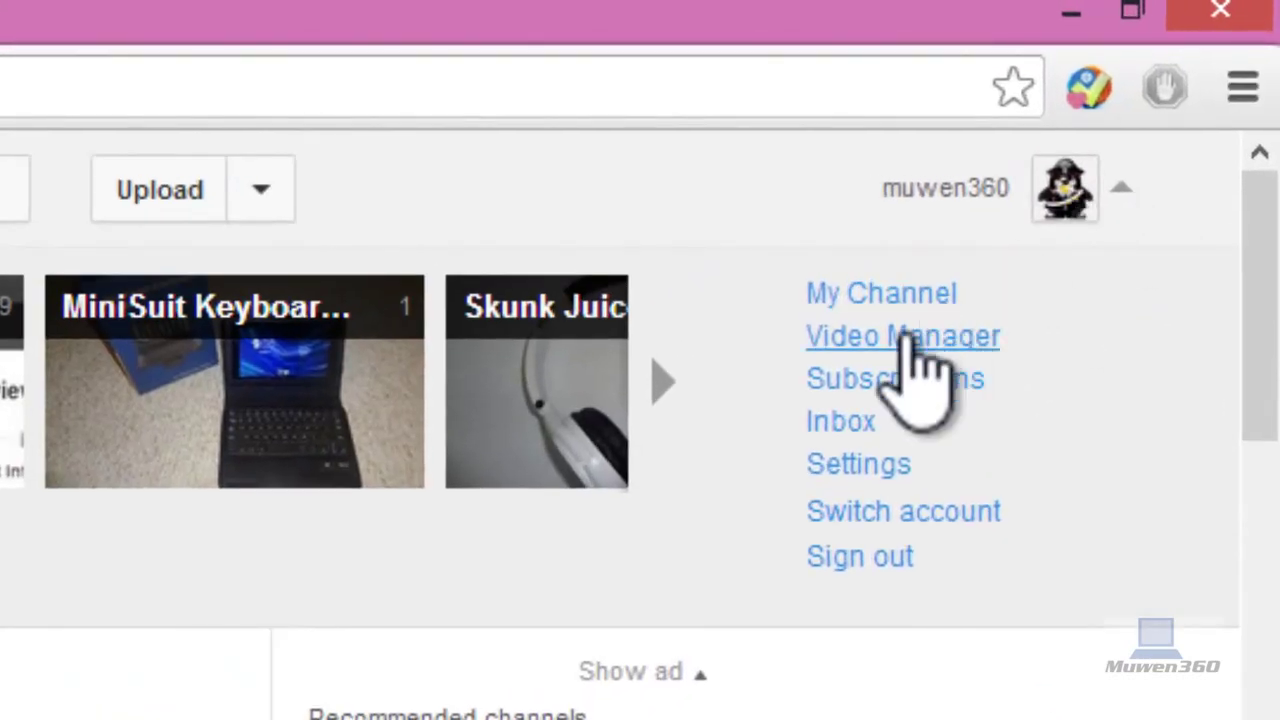
click(905, 335)
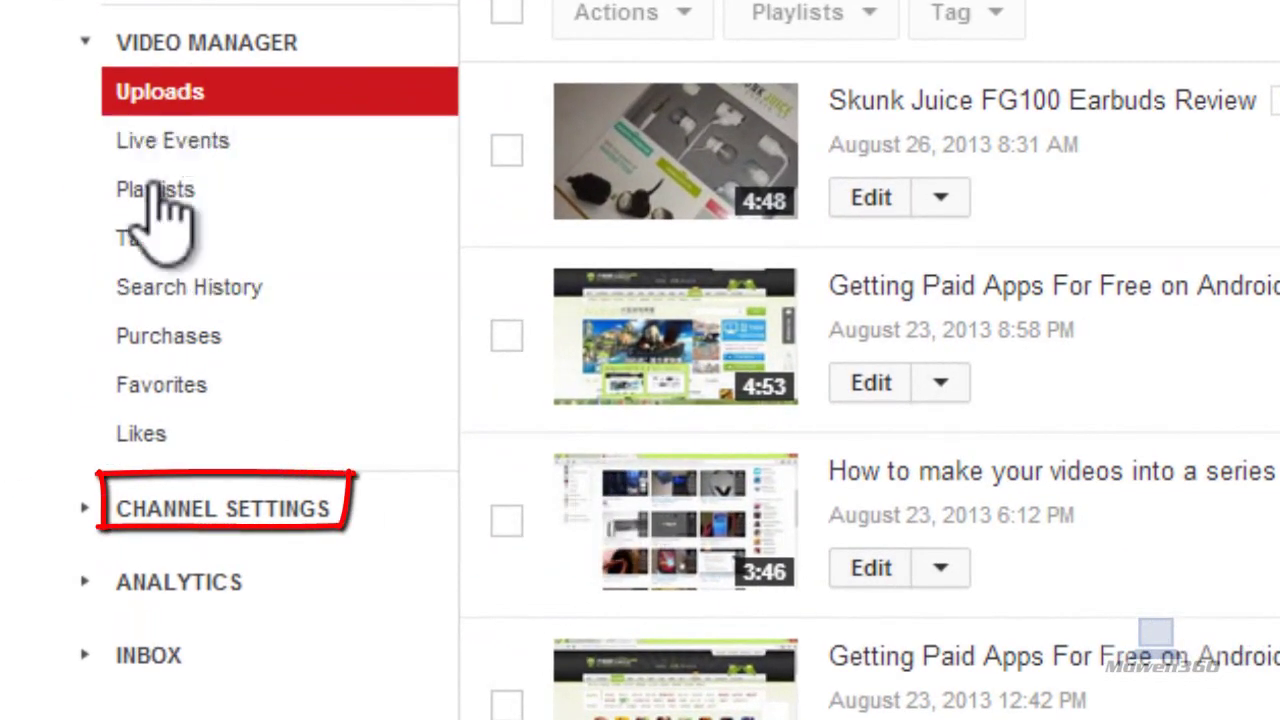
Open the channel settings and review the account status and feature list on the Features page
click(208, 508)
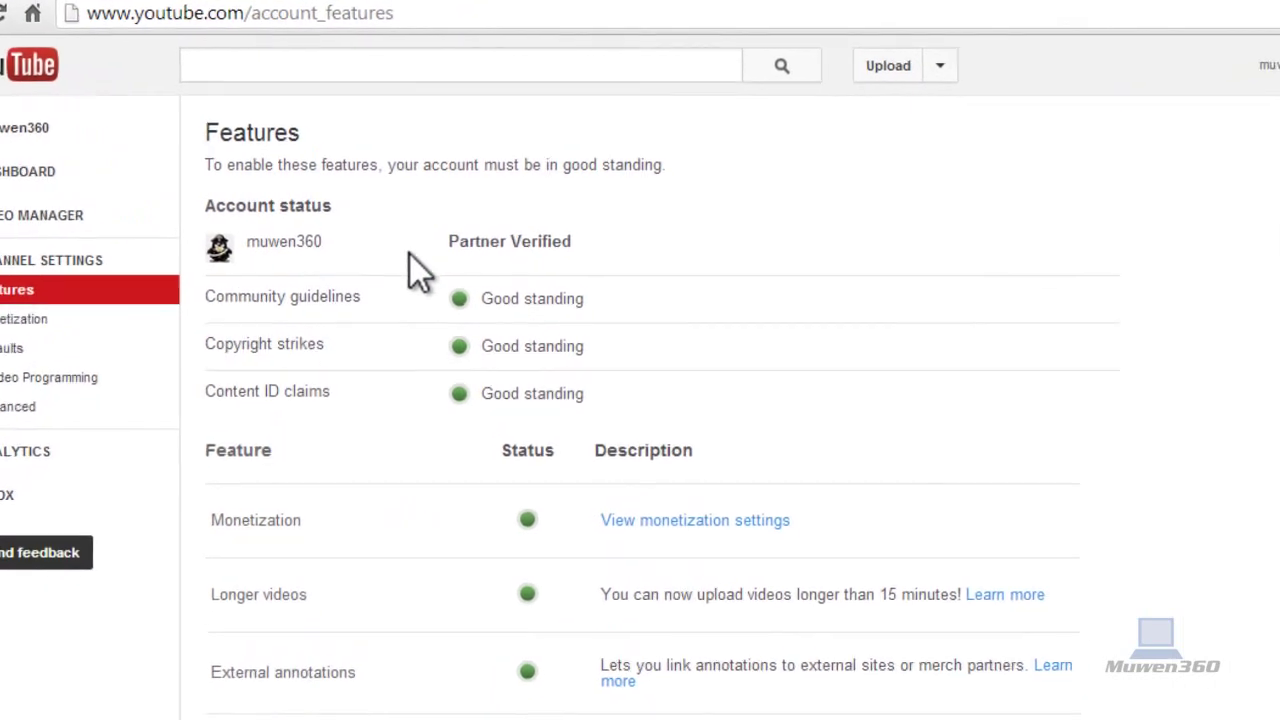
drag(238, 298, 603, 378)
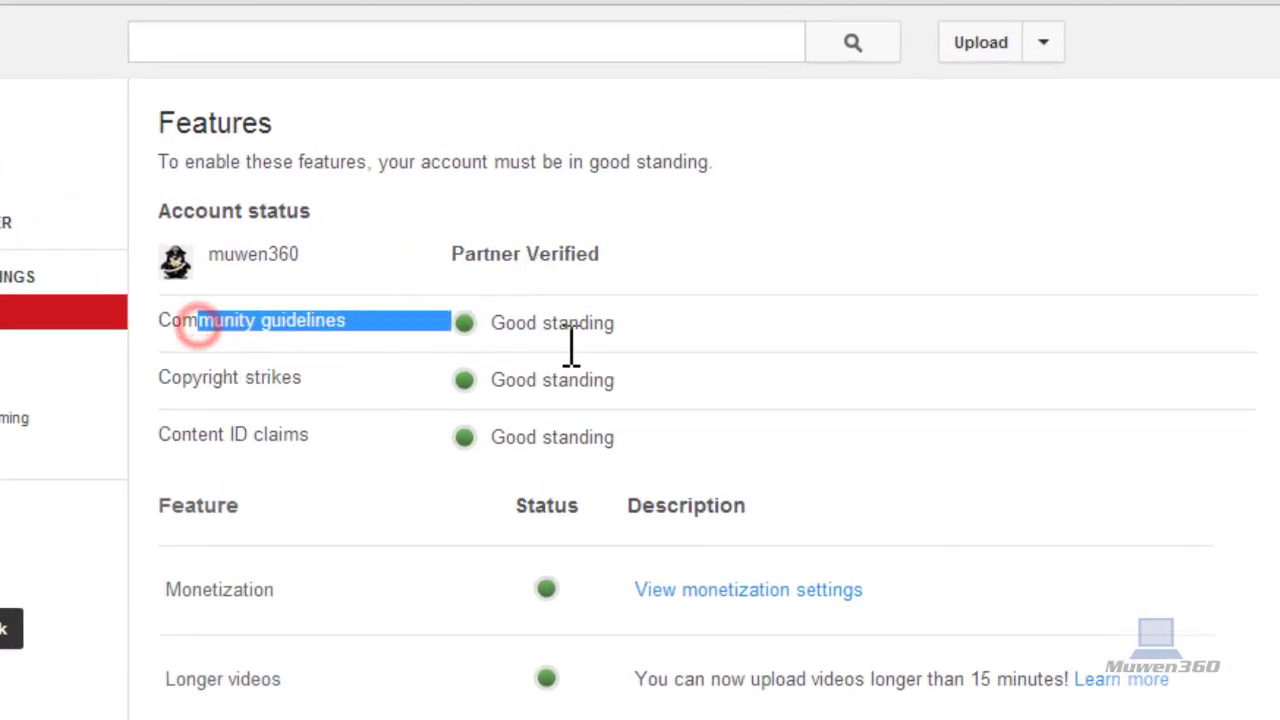
click(571, 377)
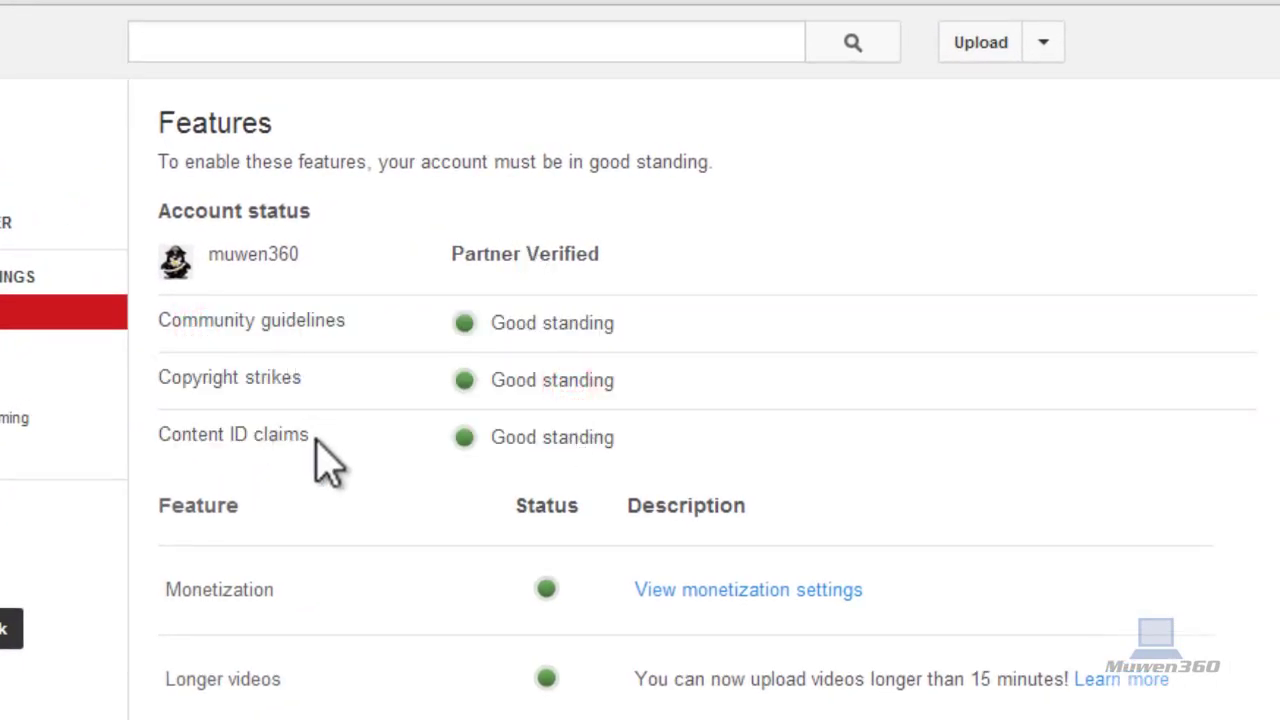
scroll(329, 480, down, 2)
scroll(320, 490, up, 2)
scroll(414, 623, down, 4)
scroll(477, 537, up, 4)
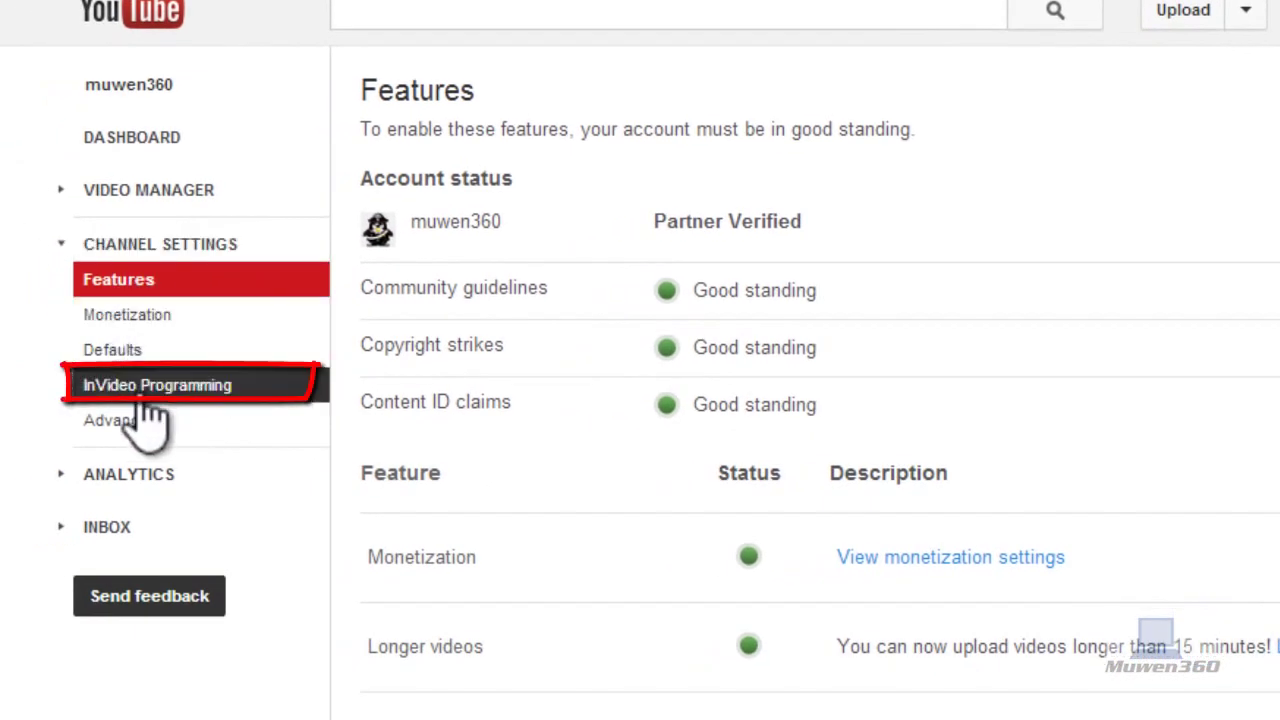
Open the InVideo Programming settings and start adding a channel watermark
click(145, 402)
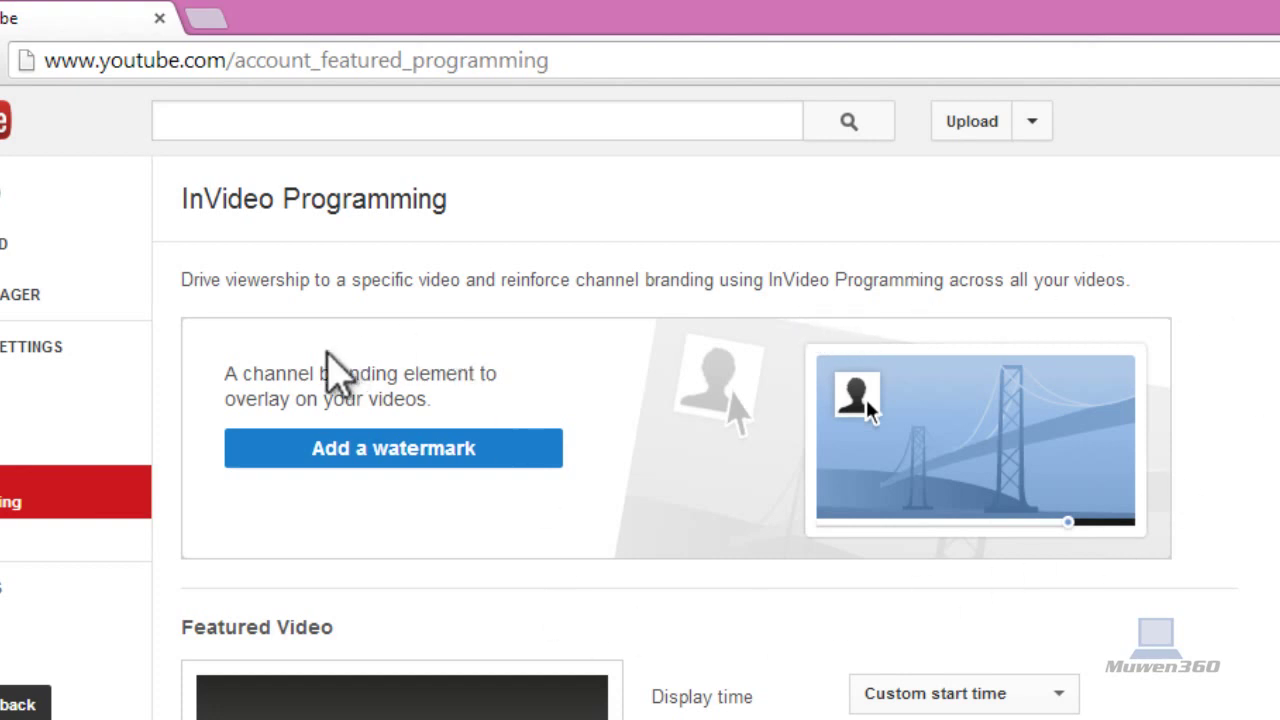
drag(262, 373, 480, 371)
click(513, 385)
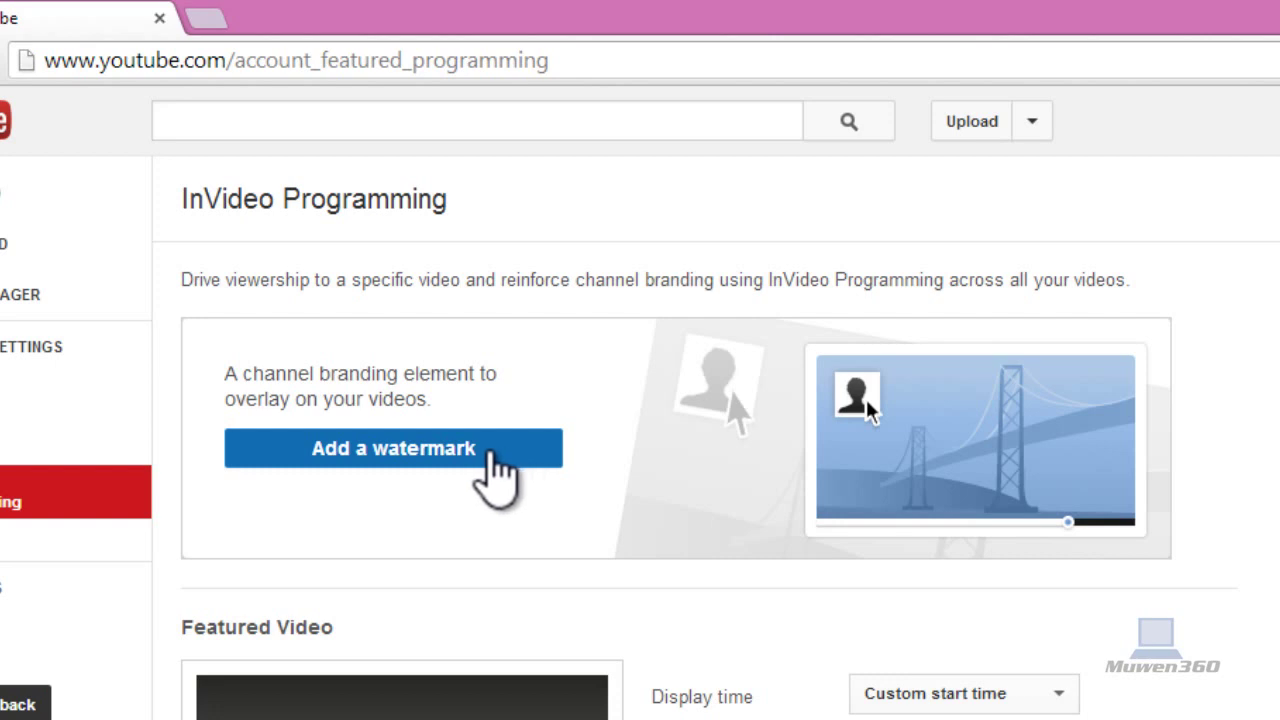
click(463, 448)
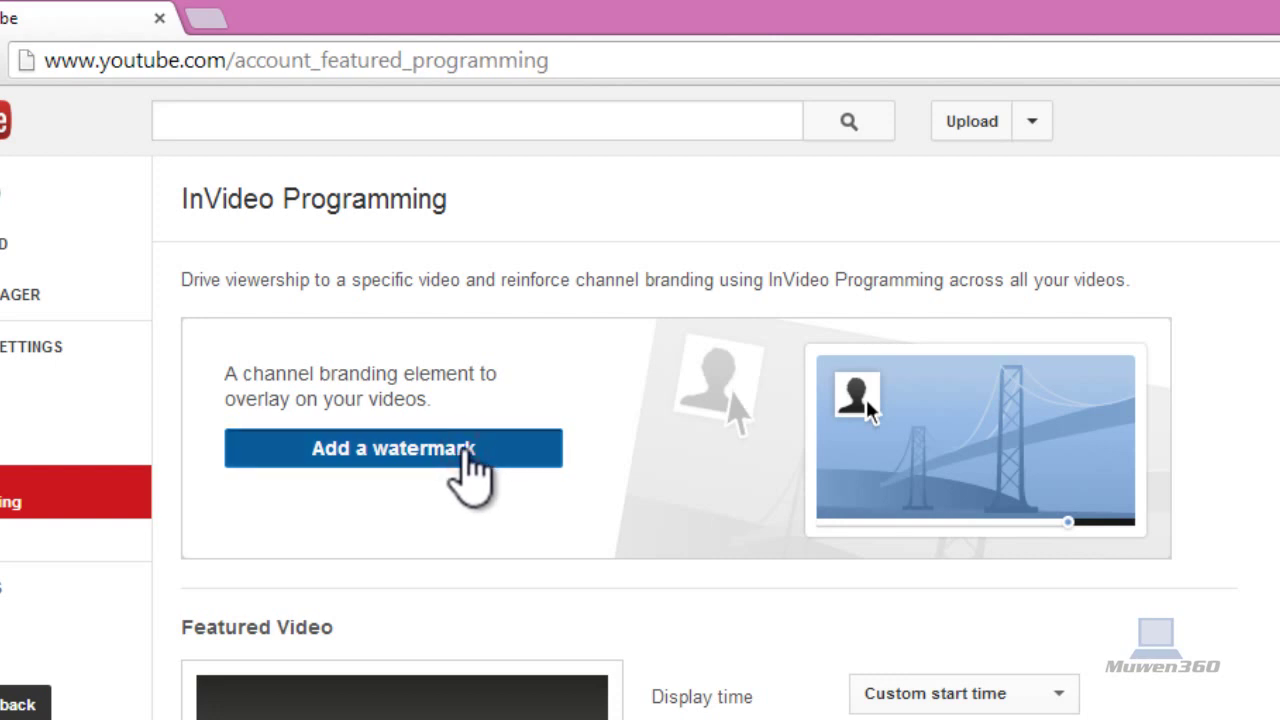
click(463, 448)
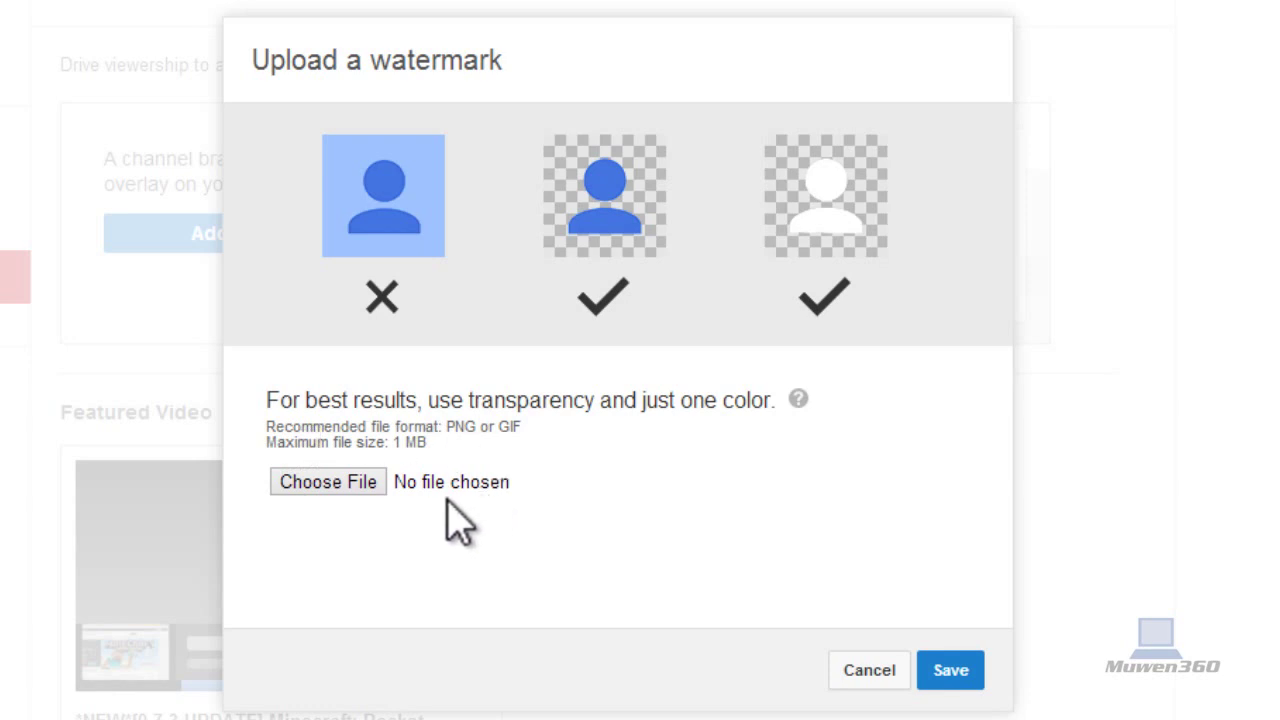
Upload photo-1384.png from the Desktop as the watermark and save it
click(336, 488)
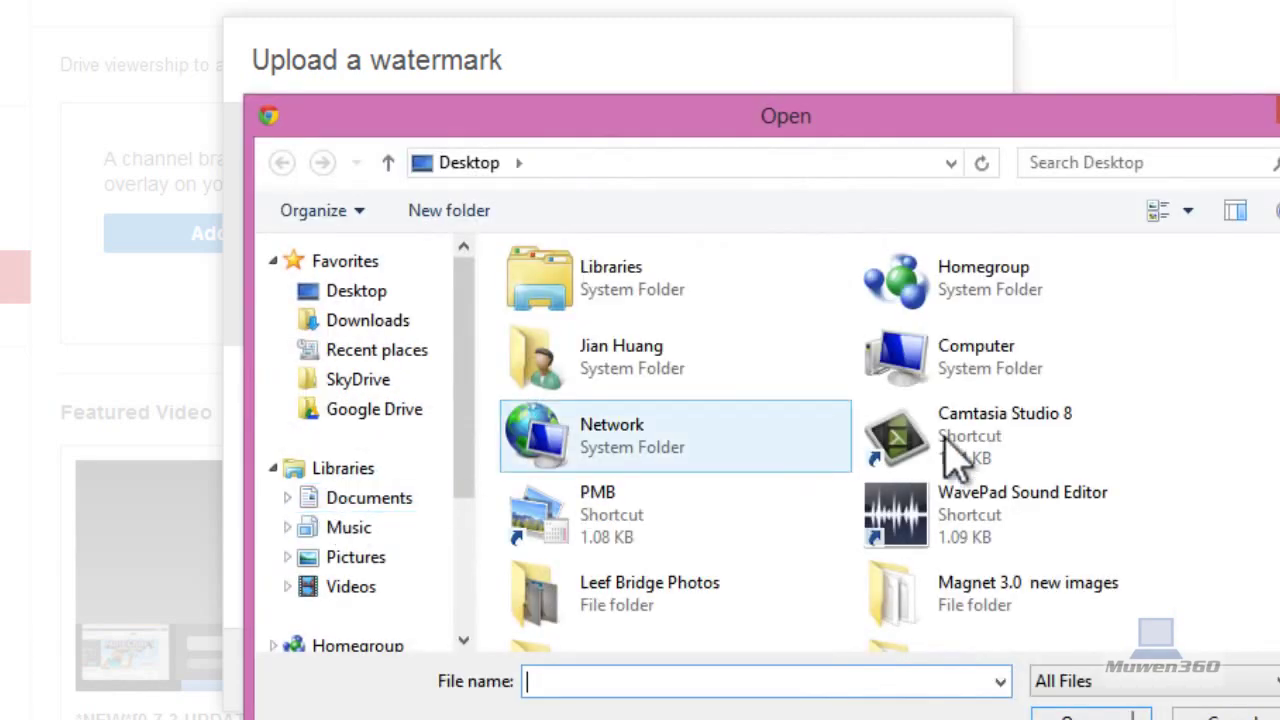
scroll(1060, 445, down, 10)
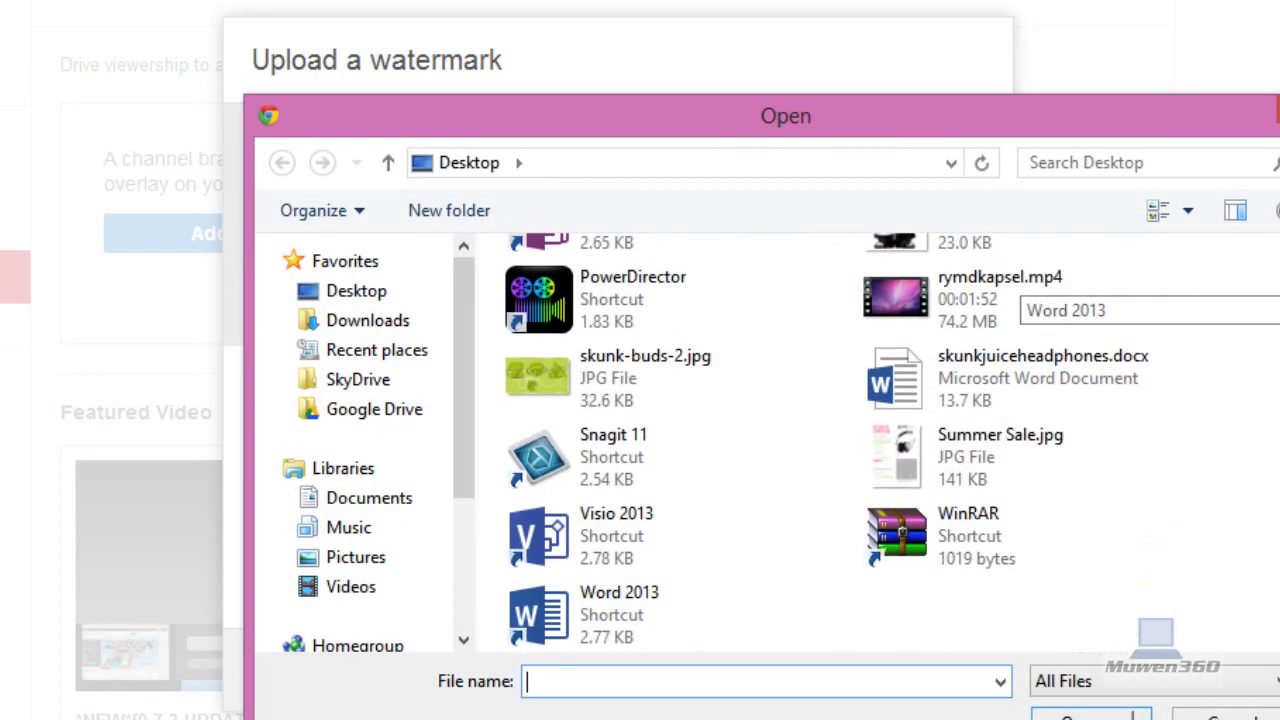
scroll(1060, 445, up, 3)
double_click(1044, 430)
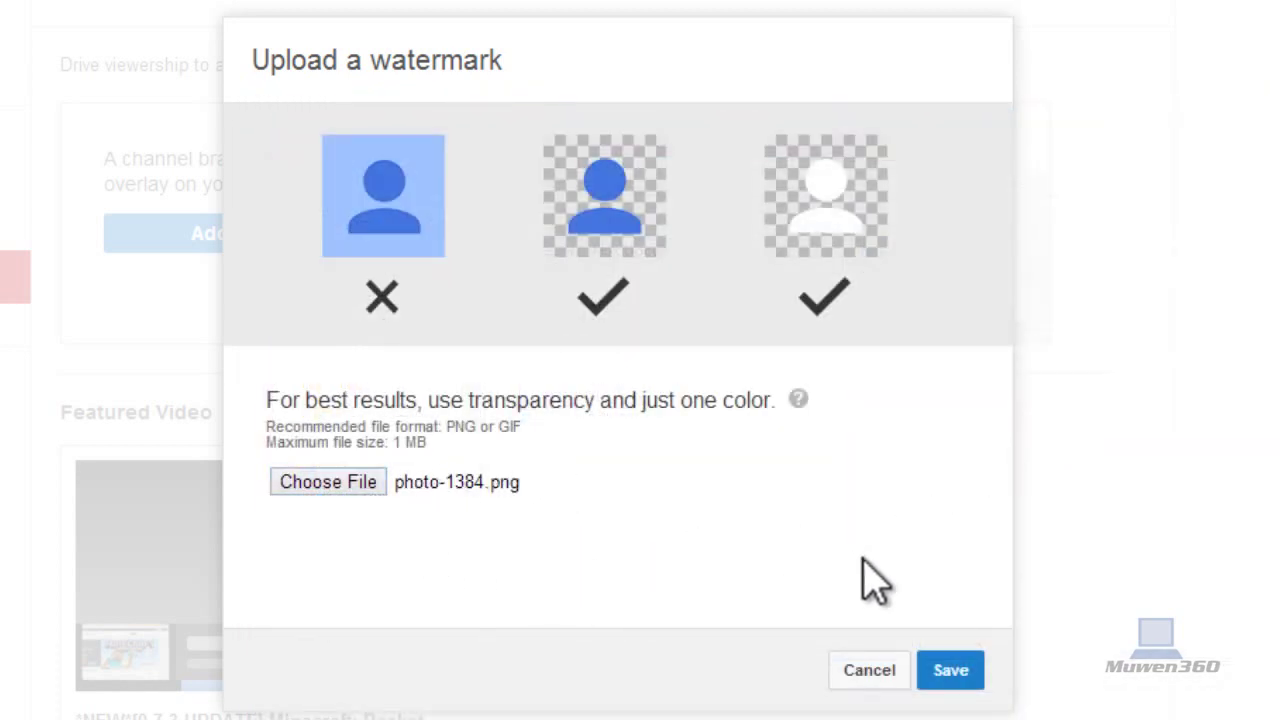
click(950, 670)
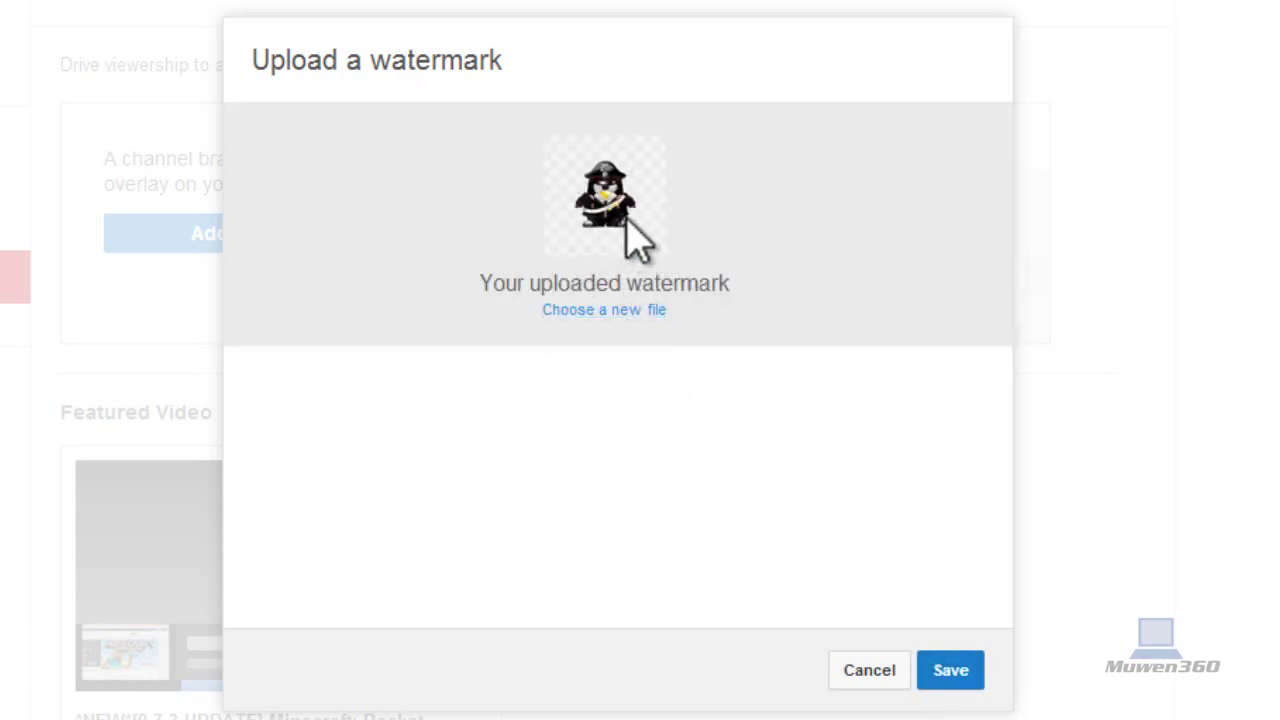
click(964, 667)
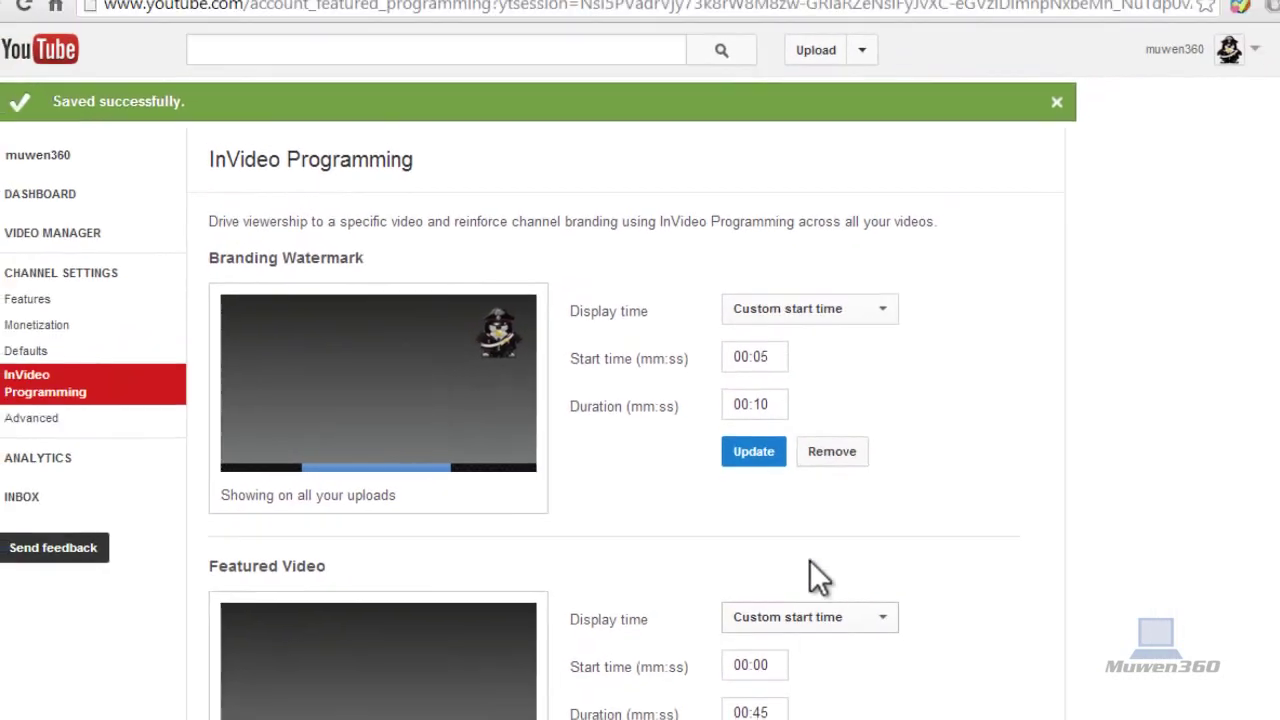
Examine the branding watermark's preview and display time settings, along with the Featured Video section
scroll(604, 461, down, 2)
scroll(604, 461, up, 2)
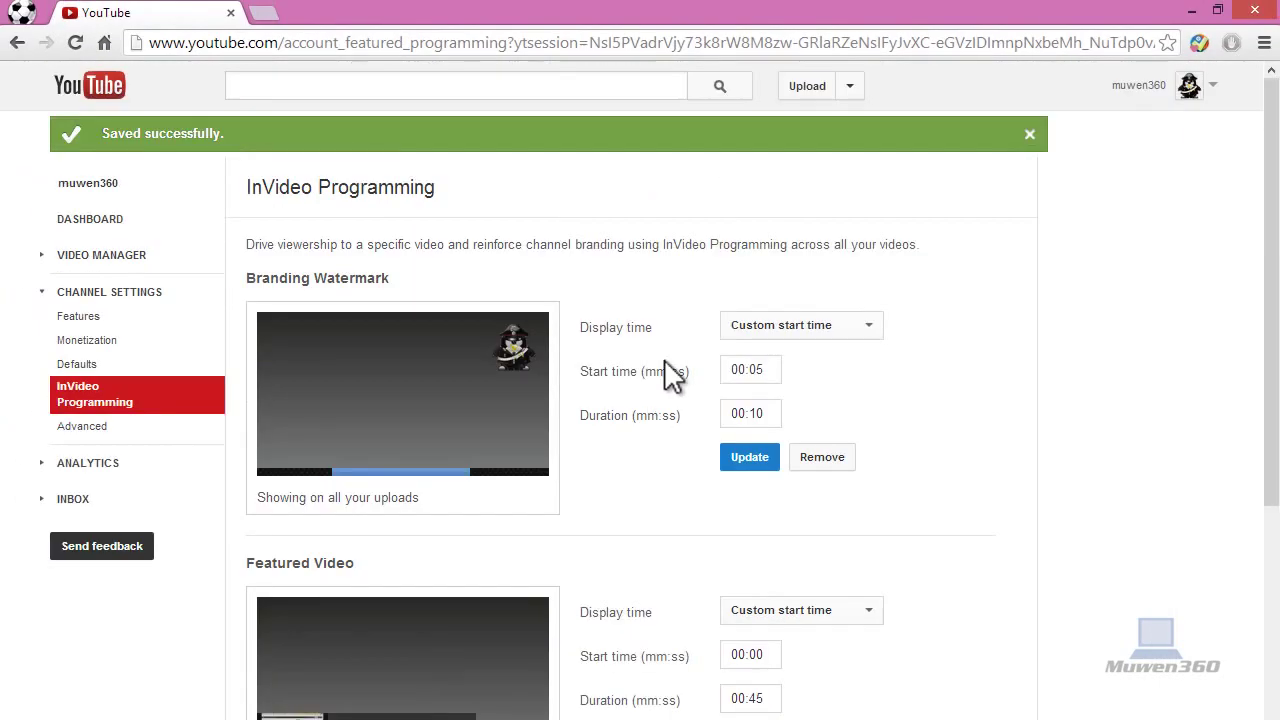
click(786, 332)
click(788, 334)
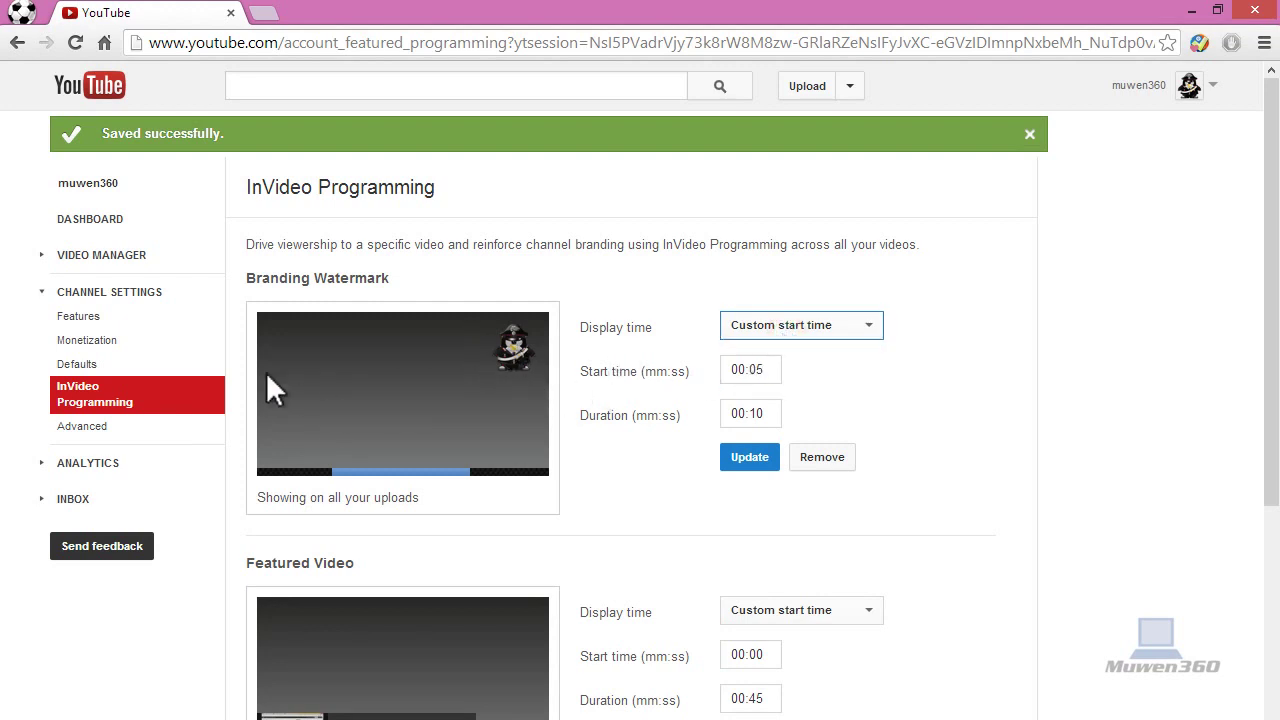
scroll(415, 447, down, 2)
scroll(443, 486, up, 2)
scroll(492, 397, down, 3)
scroll(531, 437, up, 3)
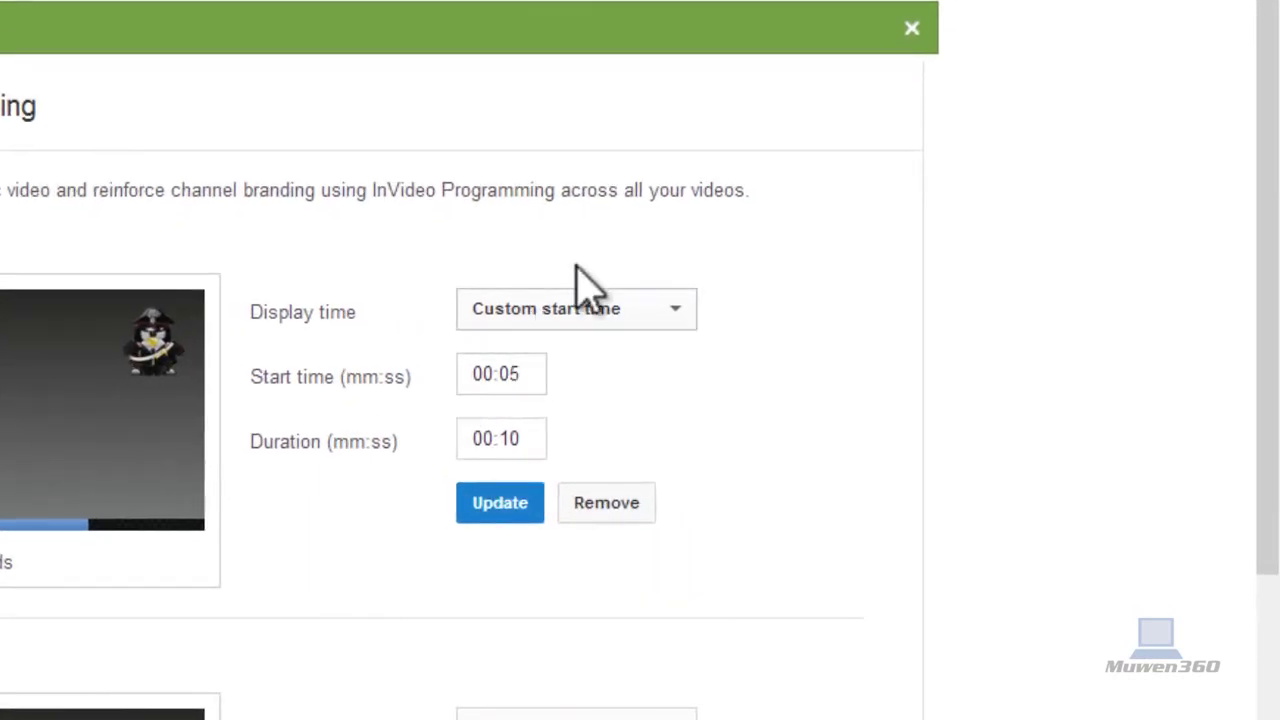
Set the branding watermark's display time to Entire video and update the setting
click(537, 298)
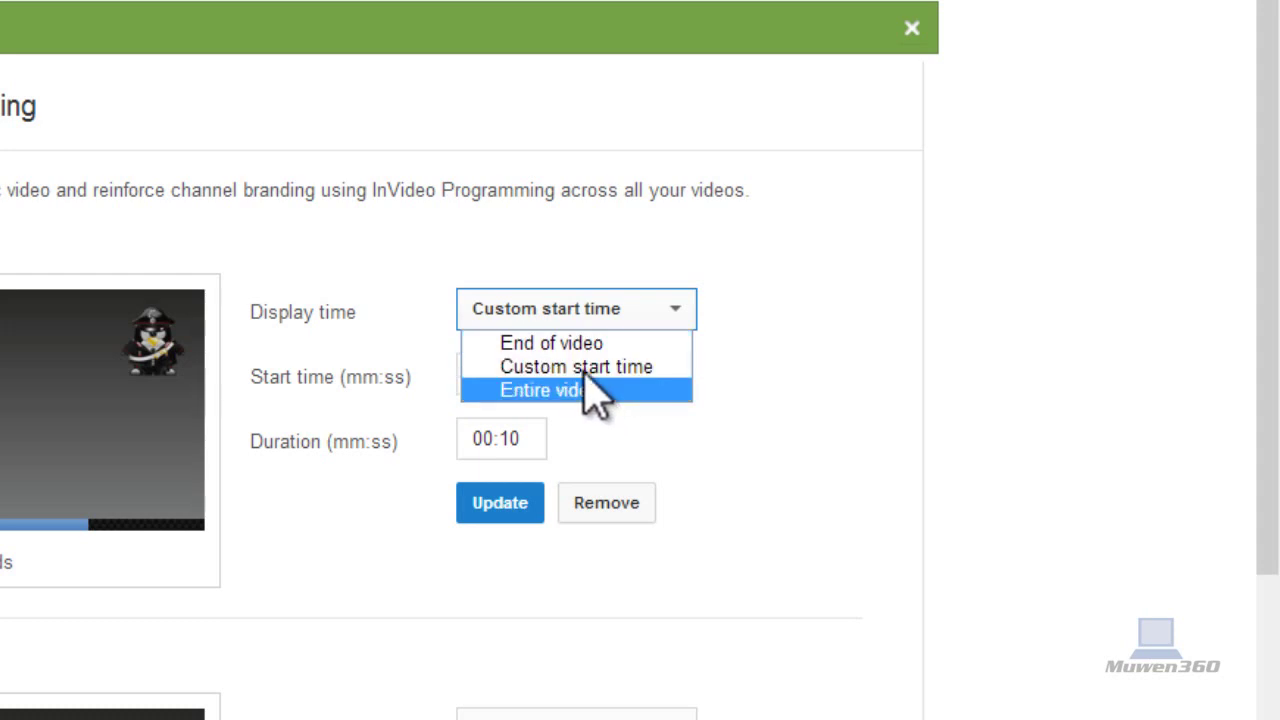
click(578, 378)
click(531, 300)
click(575, 390)
click(567, 306)
click(586, 388)
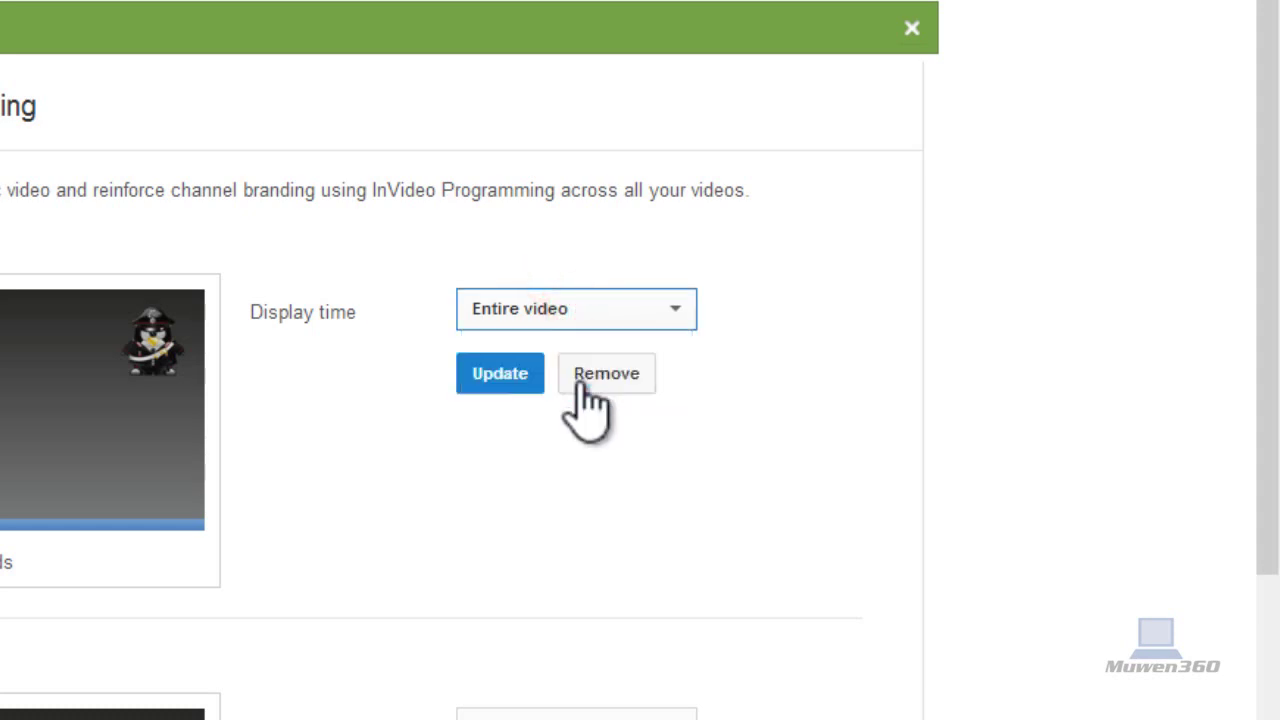
click(494, 380)
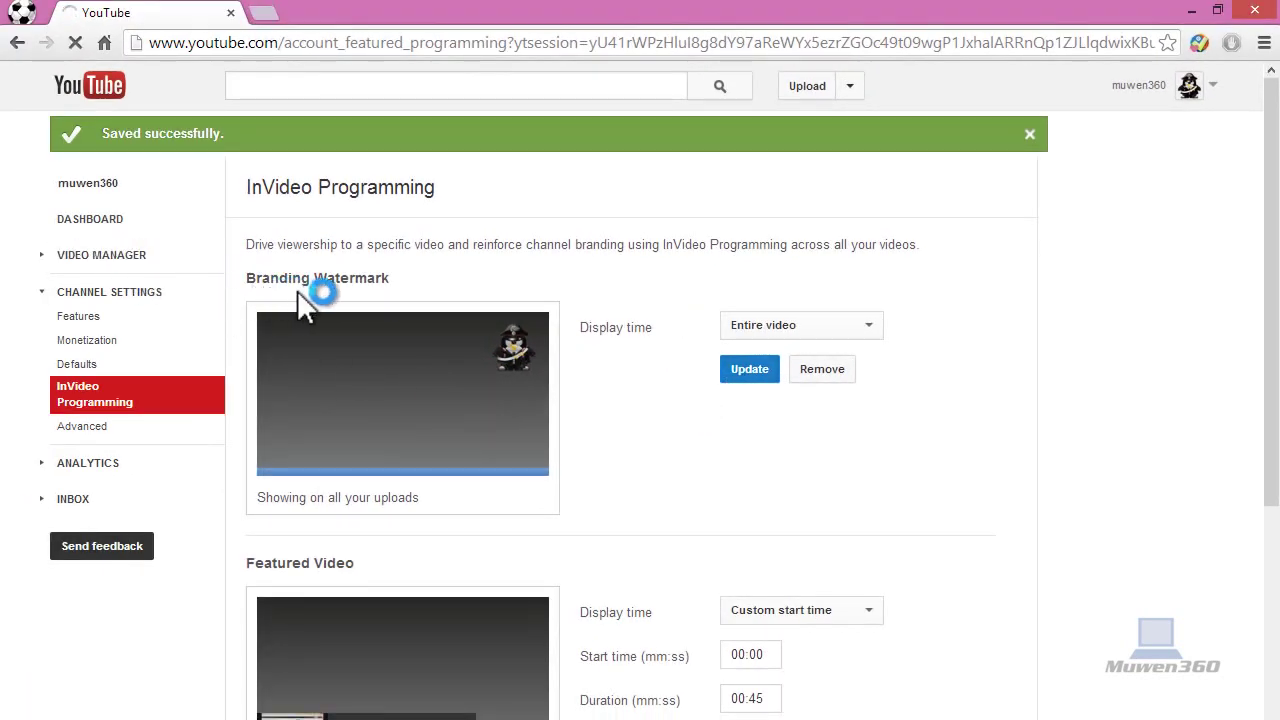
Open the uploaded video "How to make your videos into a series by using YouTube Official series playlist" from the uploads list
scroll(440, 305, down, 3)
scroll(468, 290, up, 3)
scroll(465, 290, down, 5)
scroll(520, 370, up, 1)
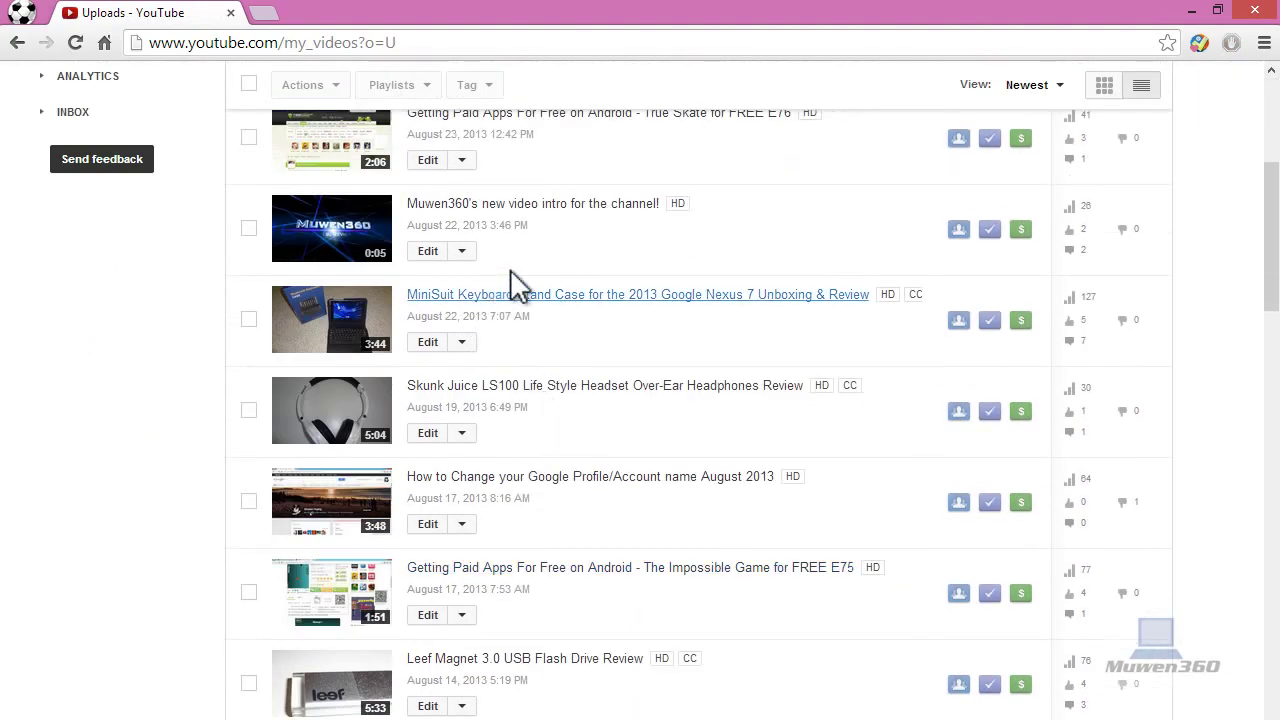
scroll(516, 350, down, 4)
scroll(514, 410, up, 7)
scroll(520, 415, down, 1)
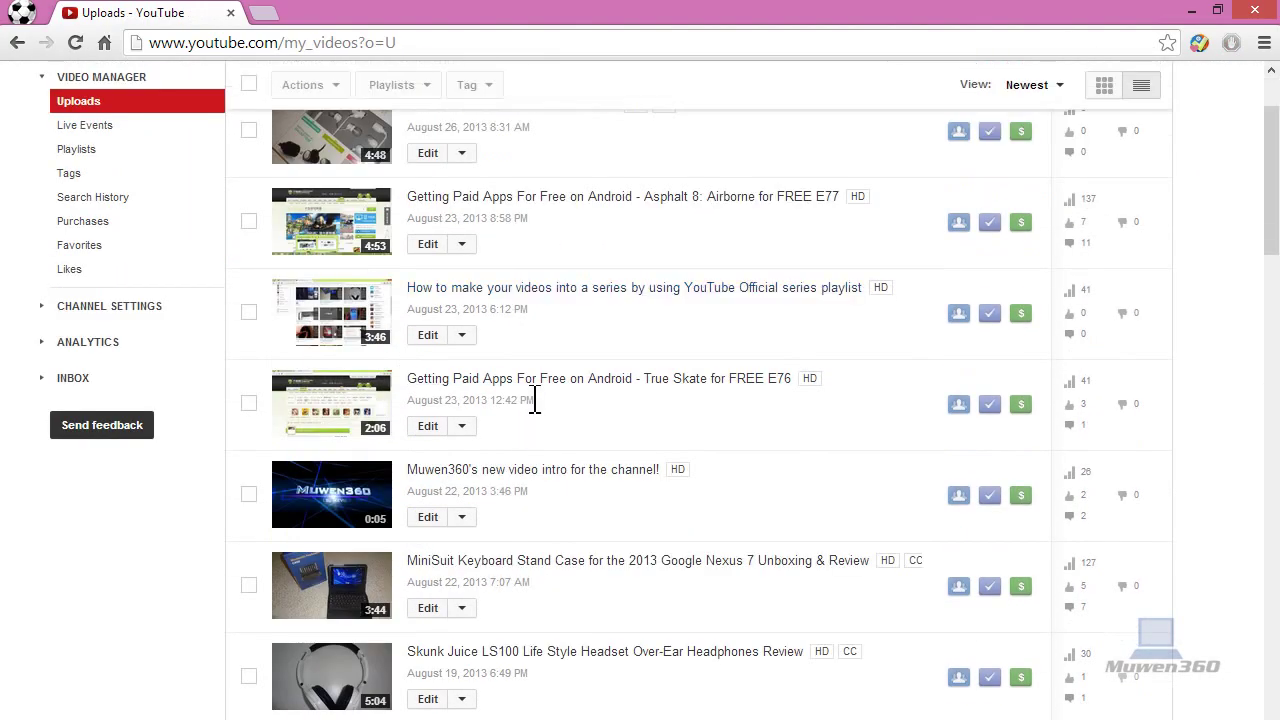
scroll(535, 398, up, 2)
click(531, 415)
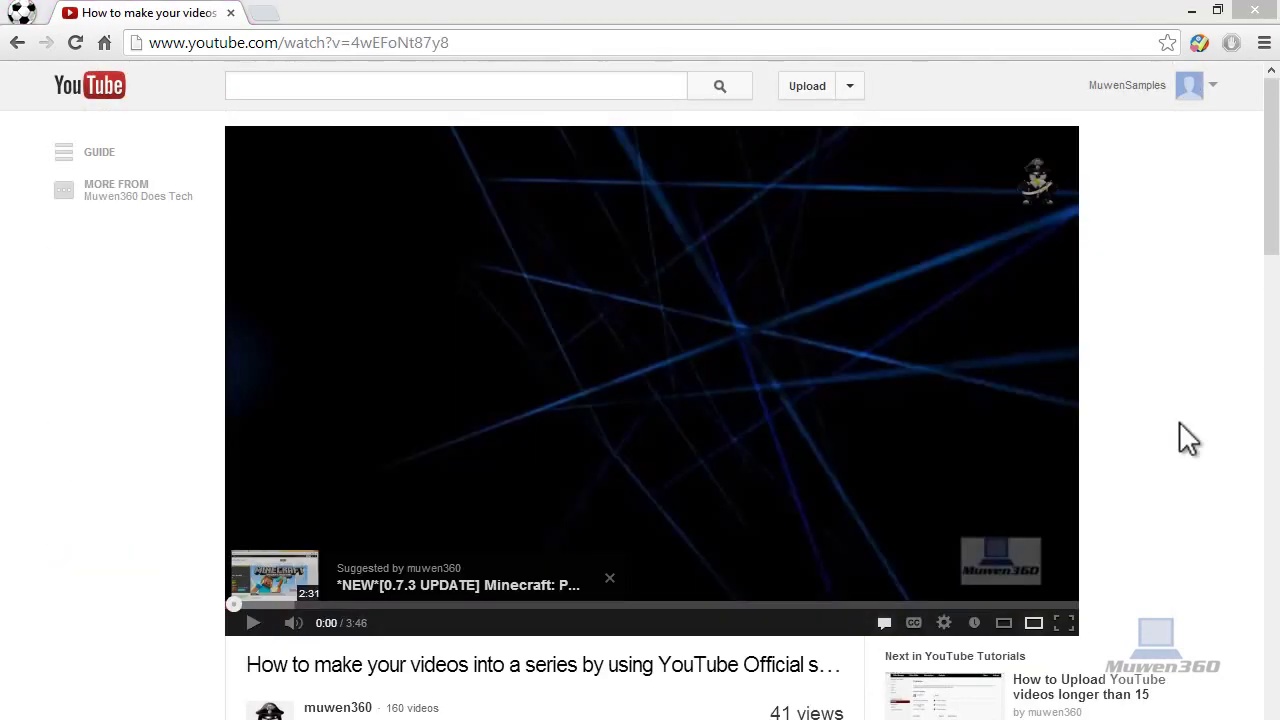
Check the watermark on the video player and dismiss the suggested Minecraft video overlay
click(975, 14)
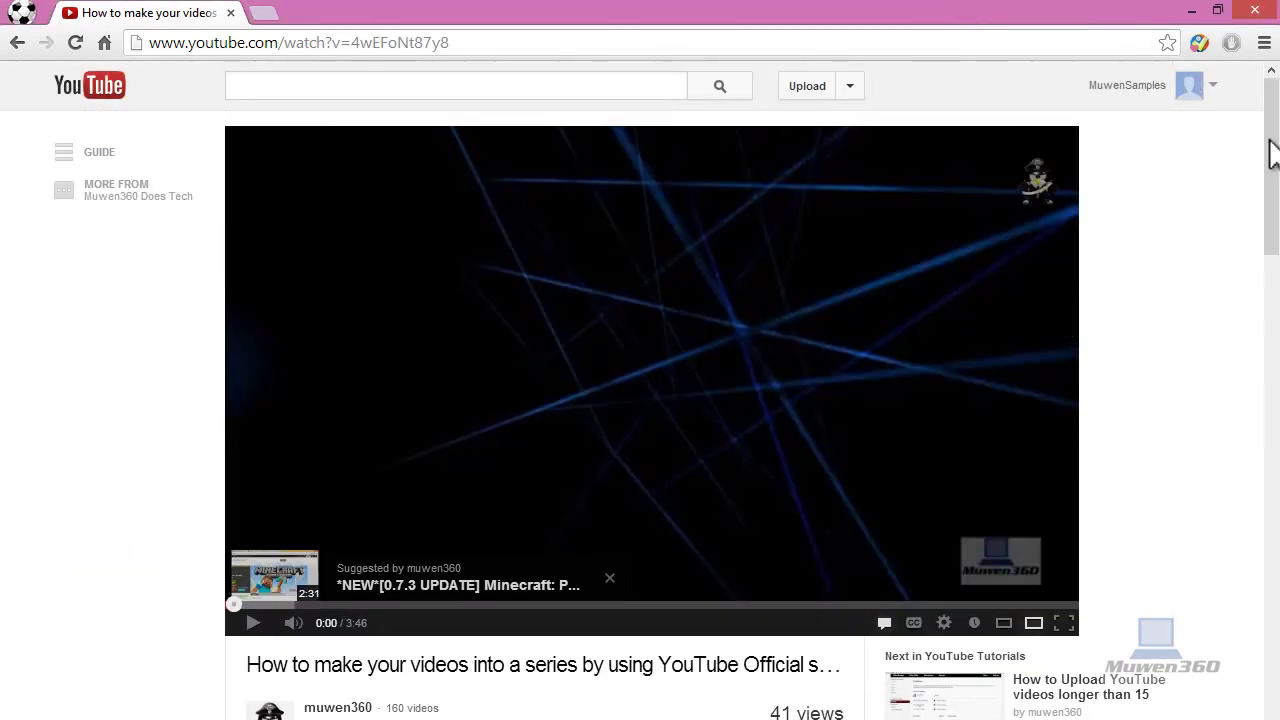
mouse_move(1272, 148)
mouse_down()
mouse_move(1272, 168)
mouse_move(1274, 157)
mouse_up()
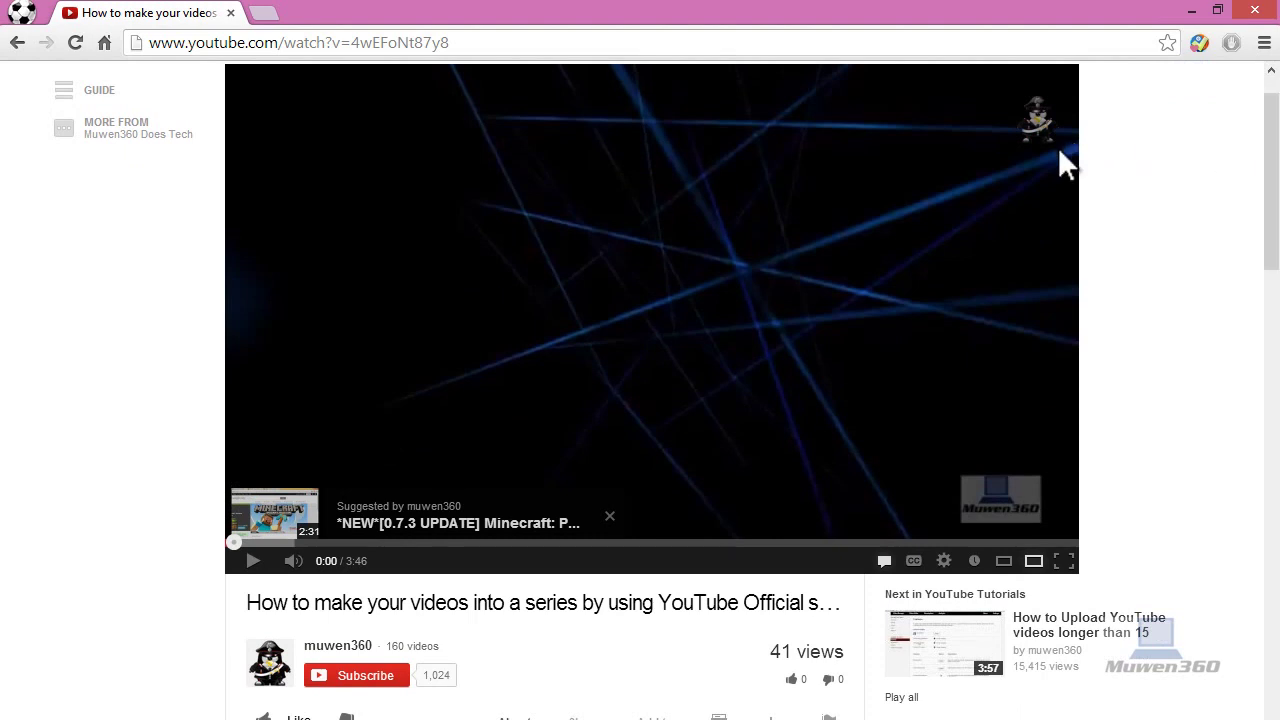
mouse_move(1045, 135)
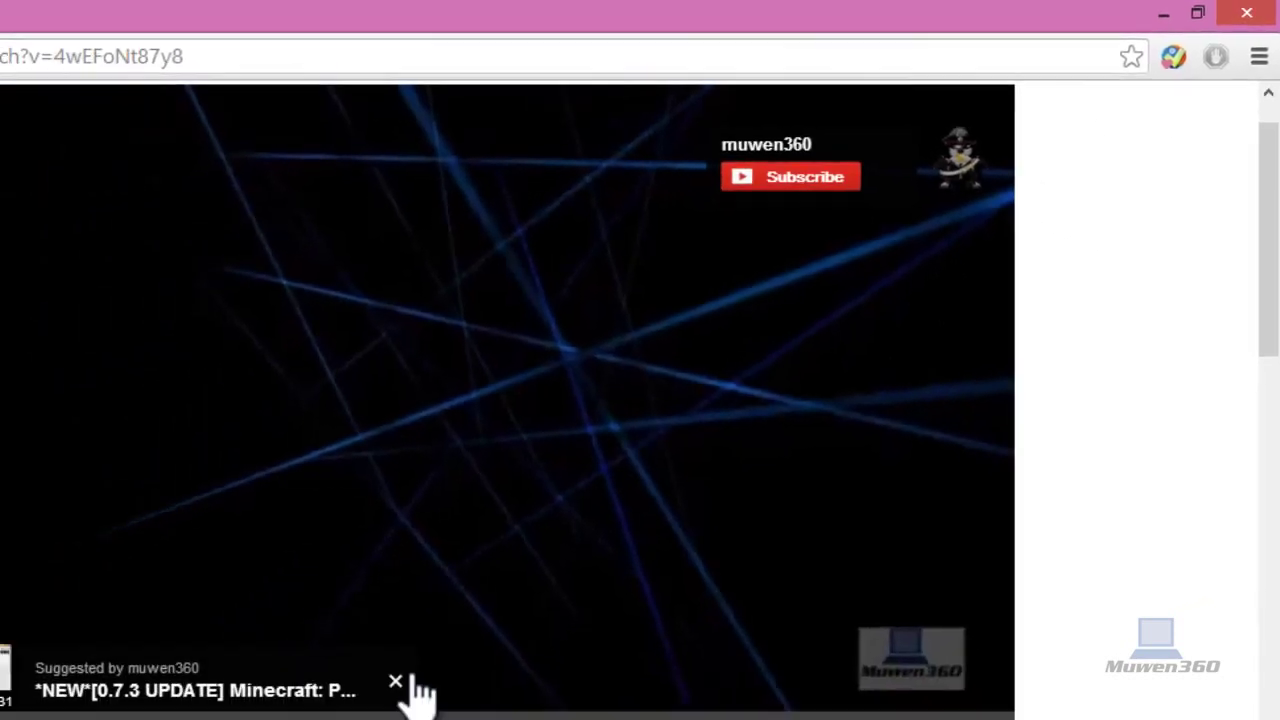
click(398, 684)
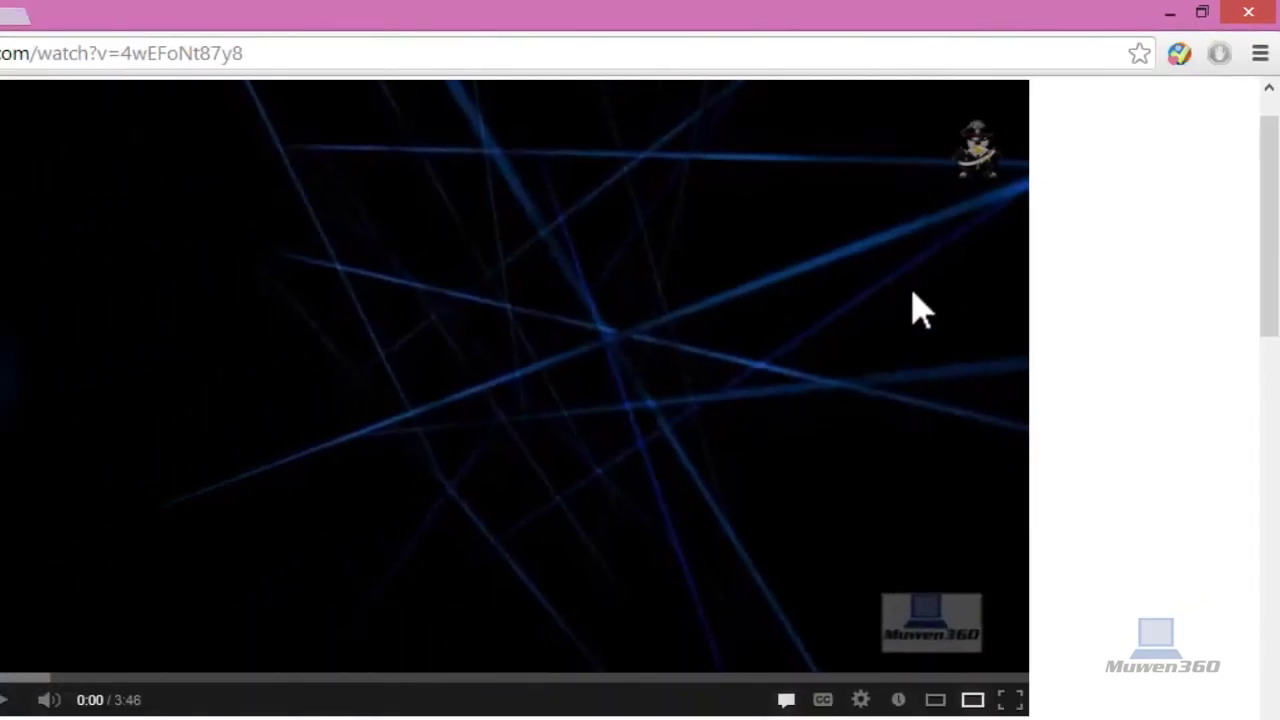
Examine the channel name and Subscribe prompt attached to the video's branding watermark
mouse_move(984, 146)
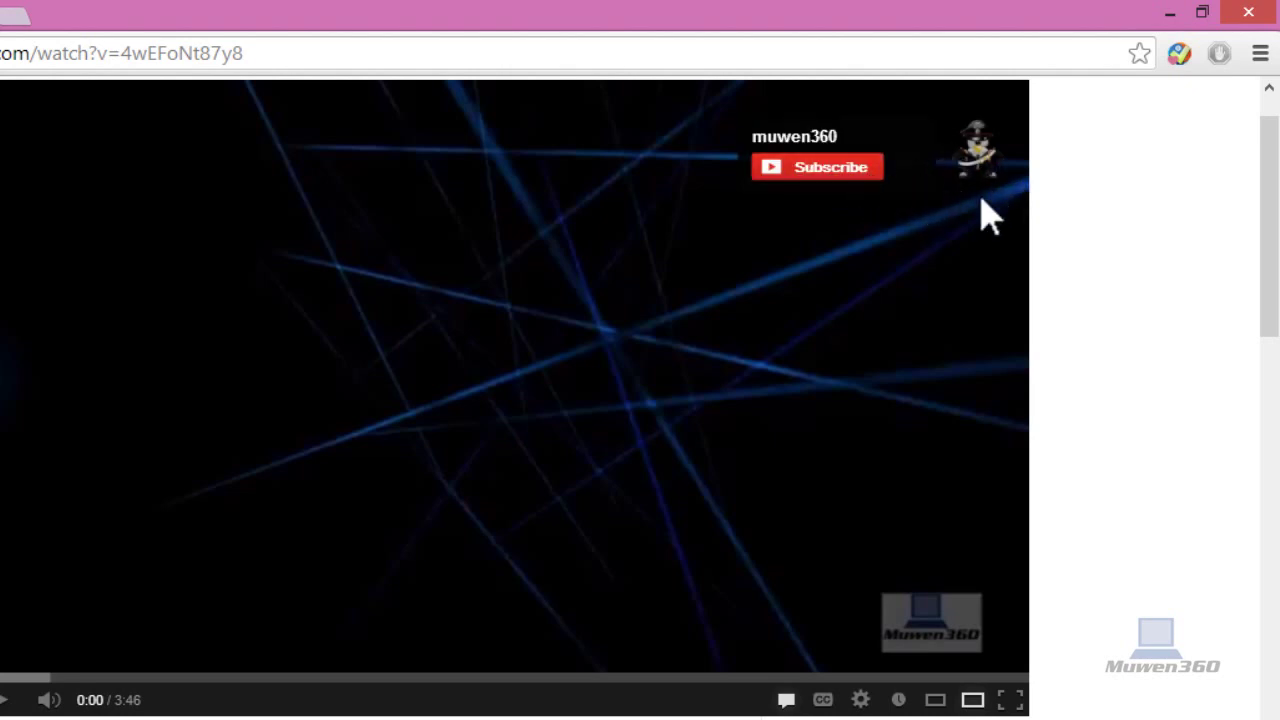
scroll(1000, 260, up, 1)
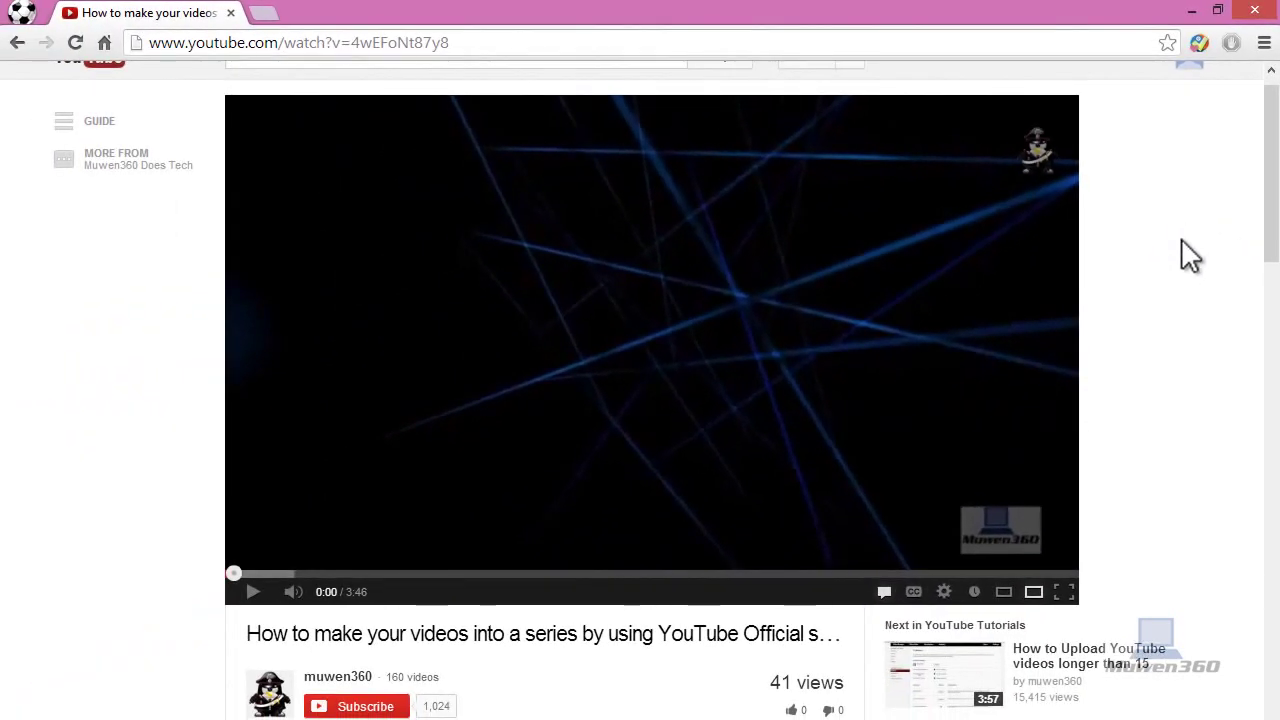
mouse_move(1060, 150)
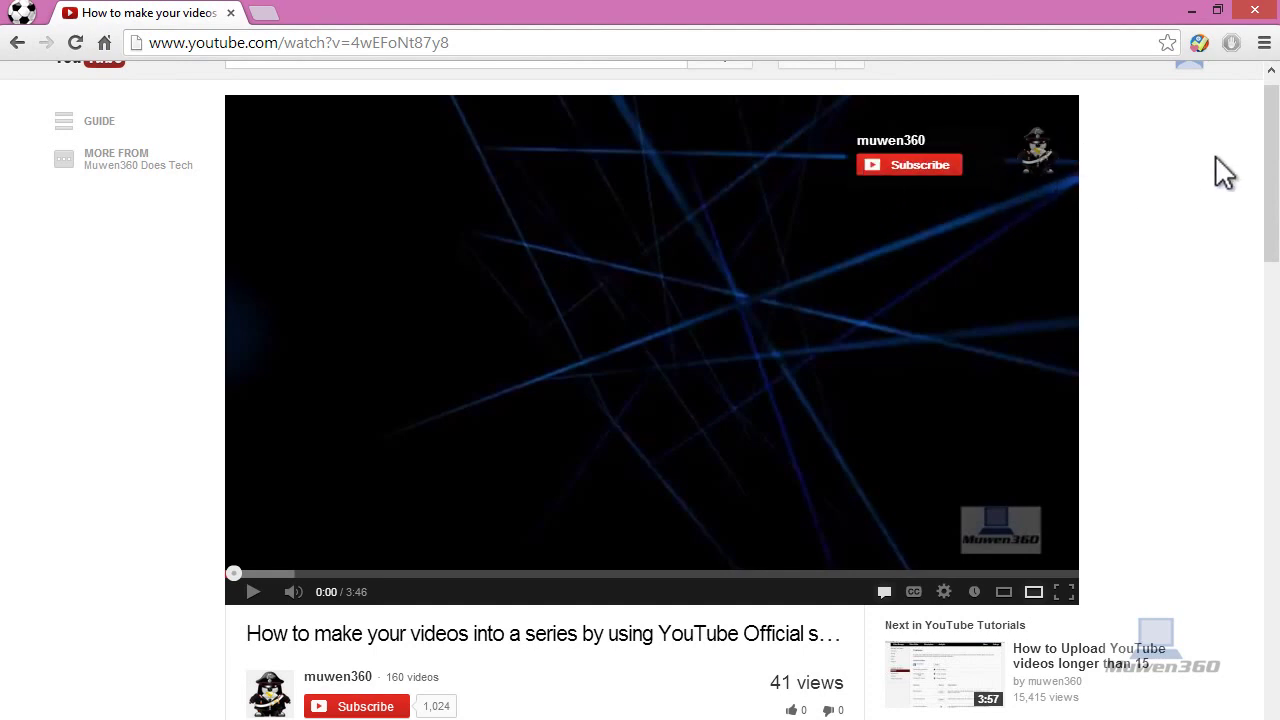
drag(1270, 250, 1272, 112)
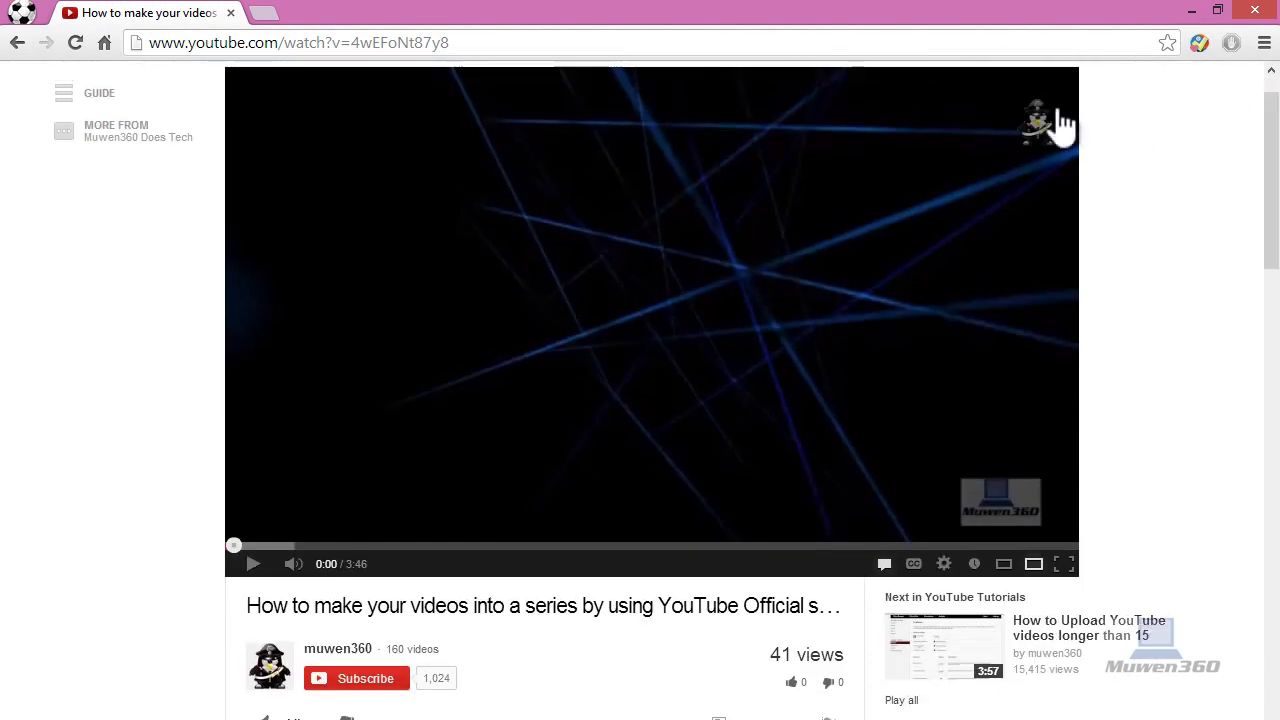
Review the video page from the watermark's Subscribe button on the player to the description and comments, and return to the player
mouse_move(1057, 126)
drag(1274, 175, 1274, 162)
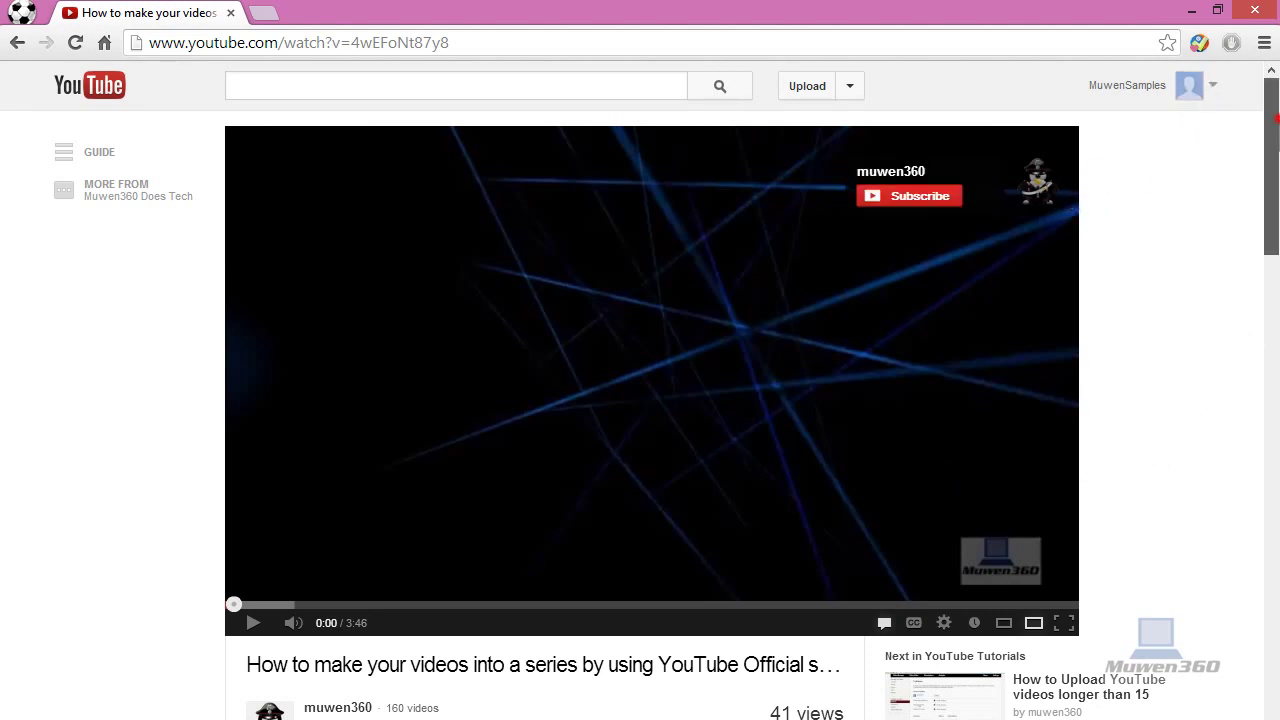
drag(1274, 118, 1274, 112)
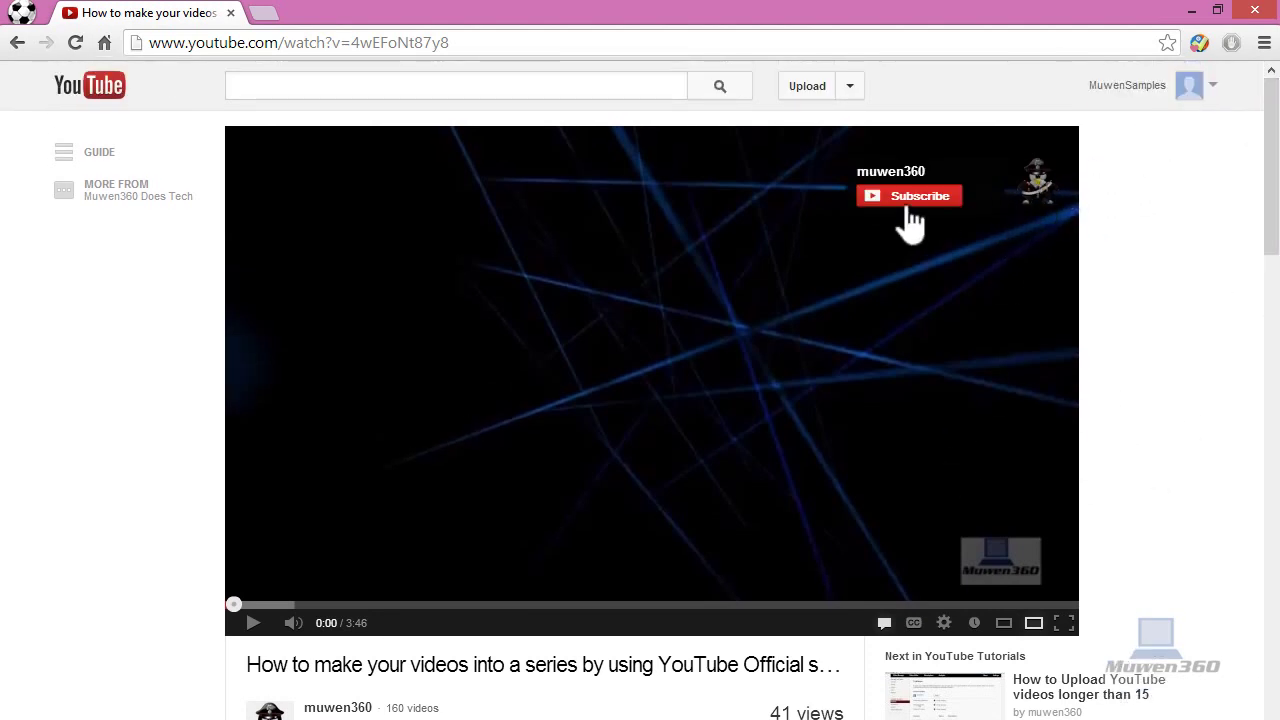
scroll(1249, 186, down, 1)
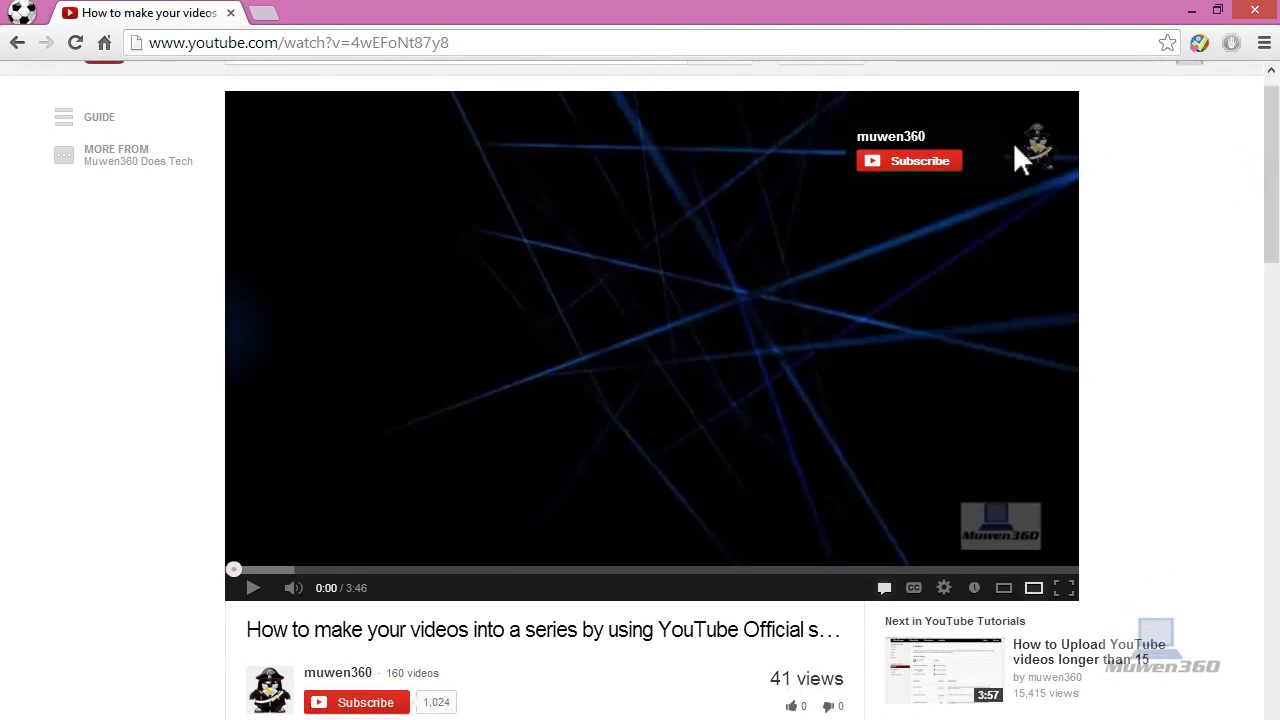
click(1271, 293)
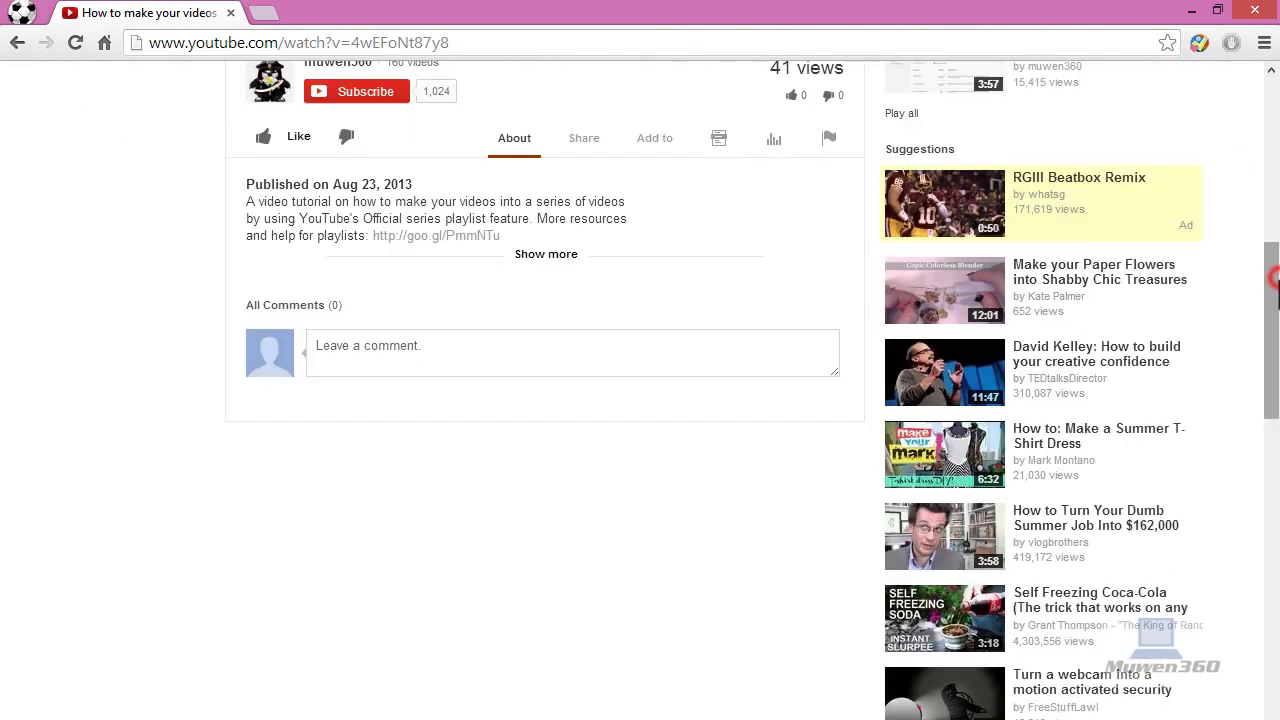
scroll(965, 210, up, 6)
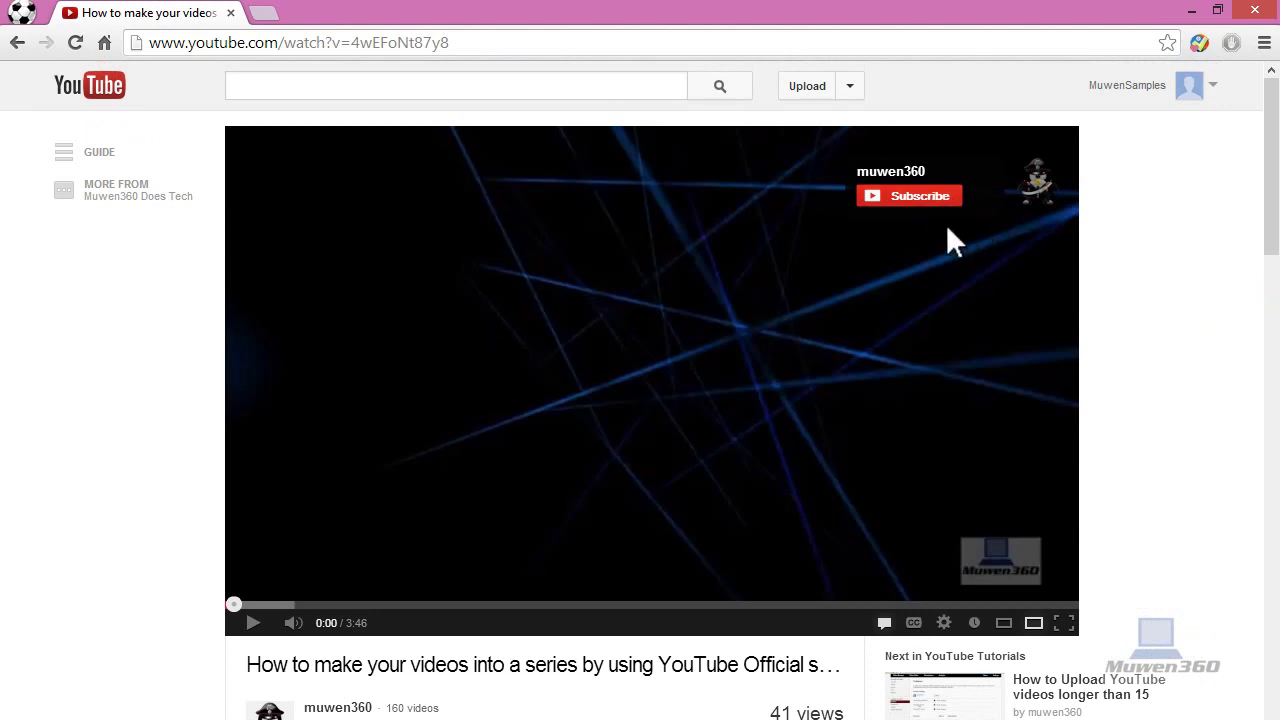
scroll(1237, 231, down, 1)
scroll(1037, 203, up, 1)
drag(1272, 165, 1185, 135)
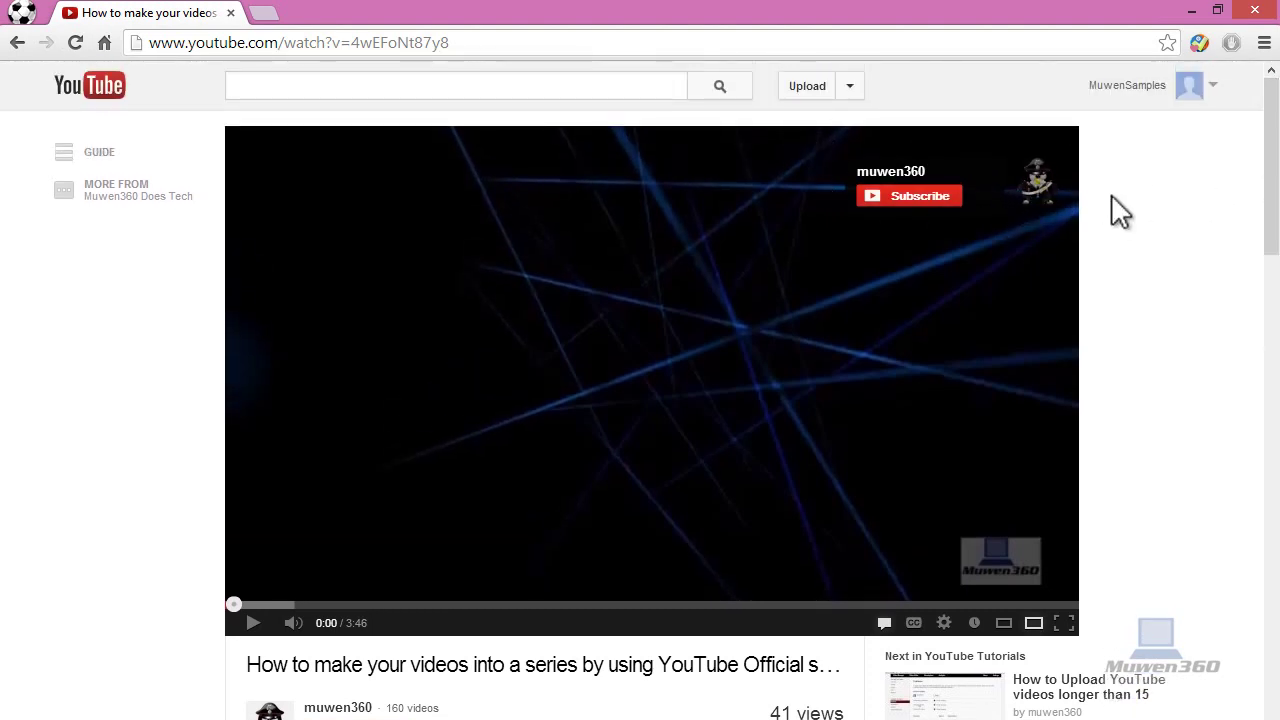